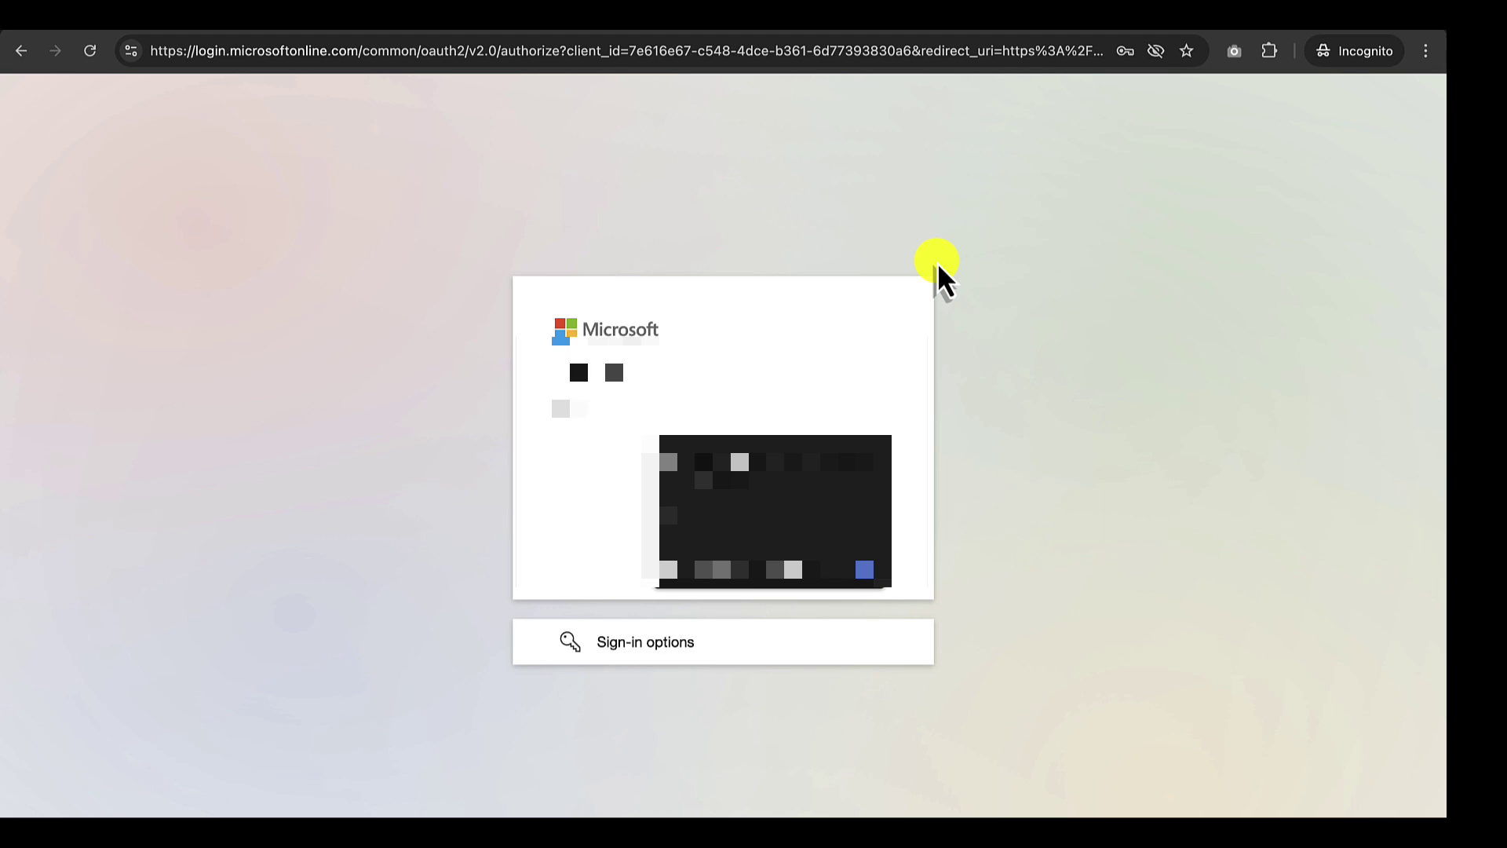
Step: Enter the password for the Microsoft account and sign in
text(•)
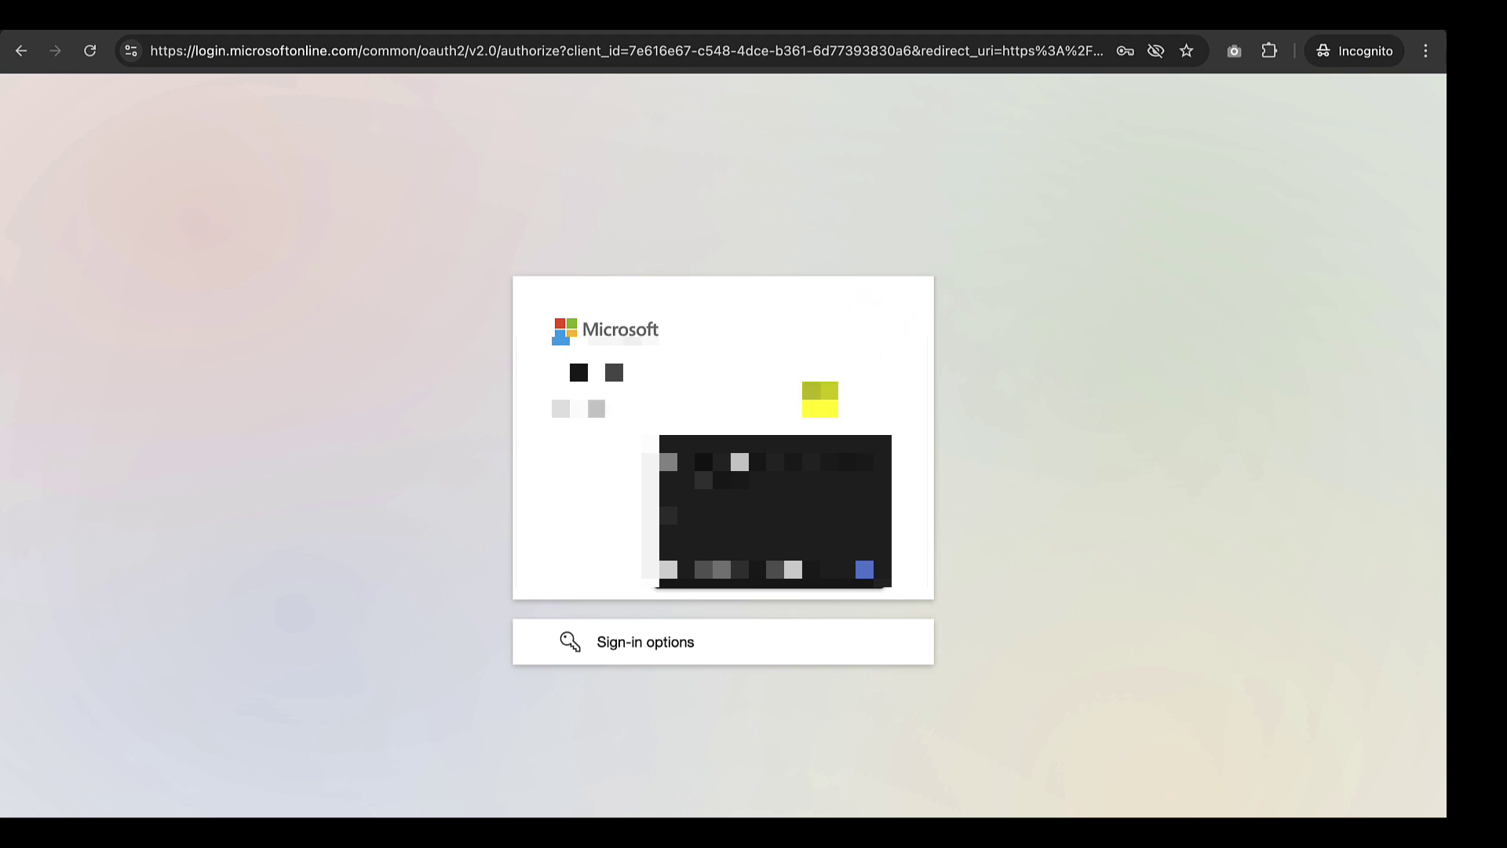
text(•)
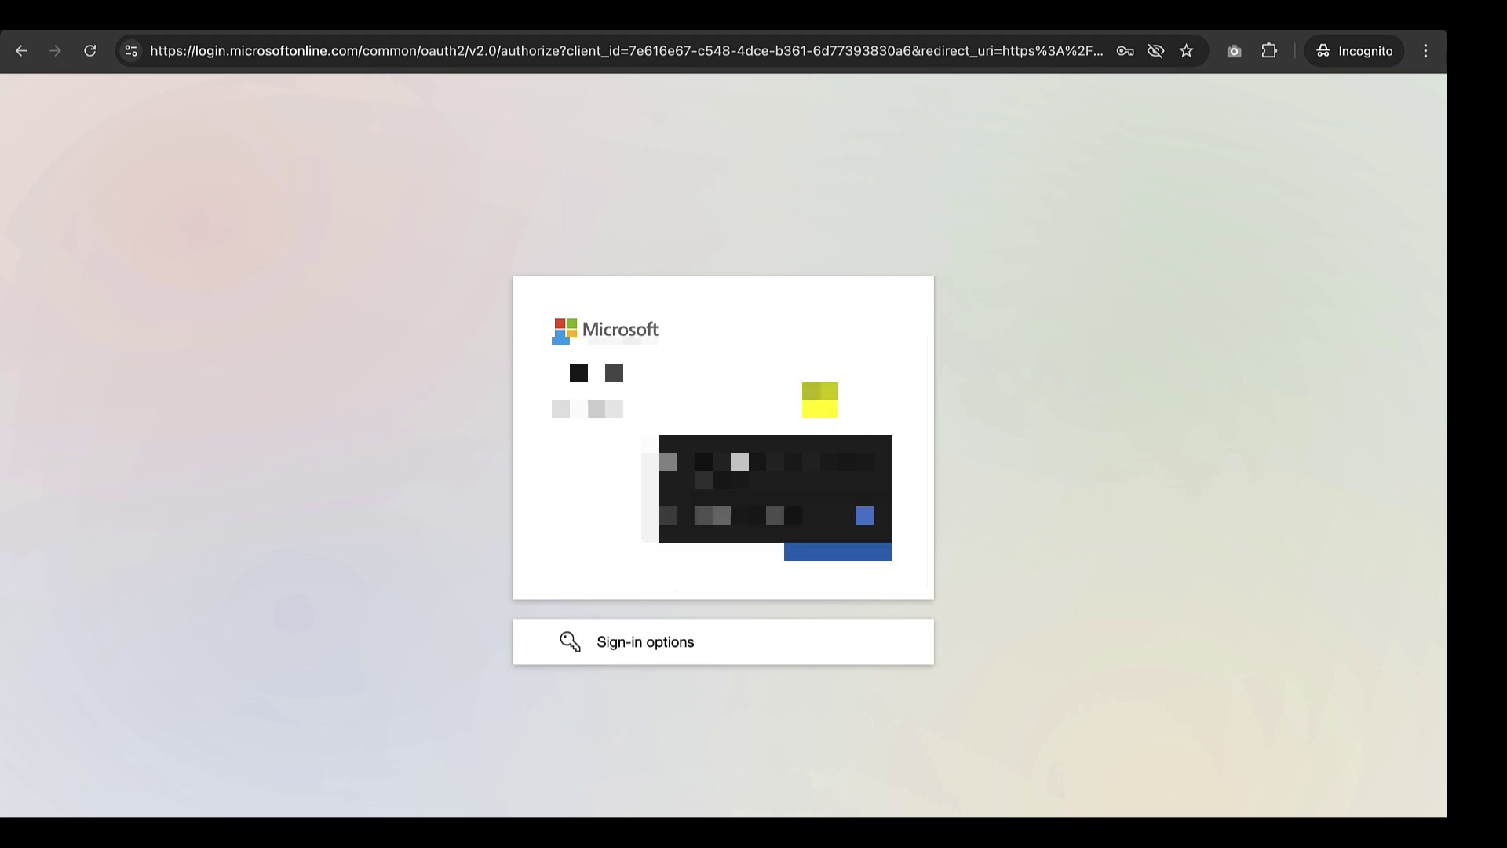
text(••)
key(Return)
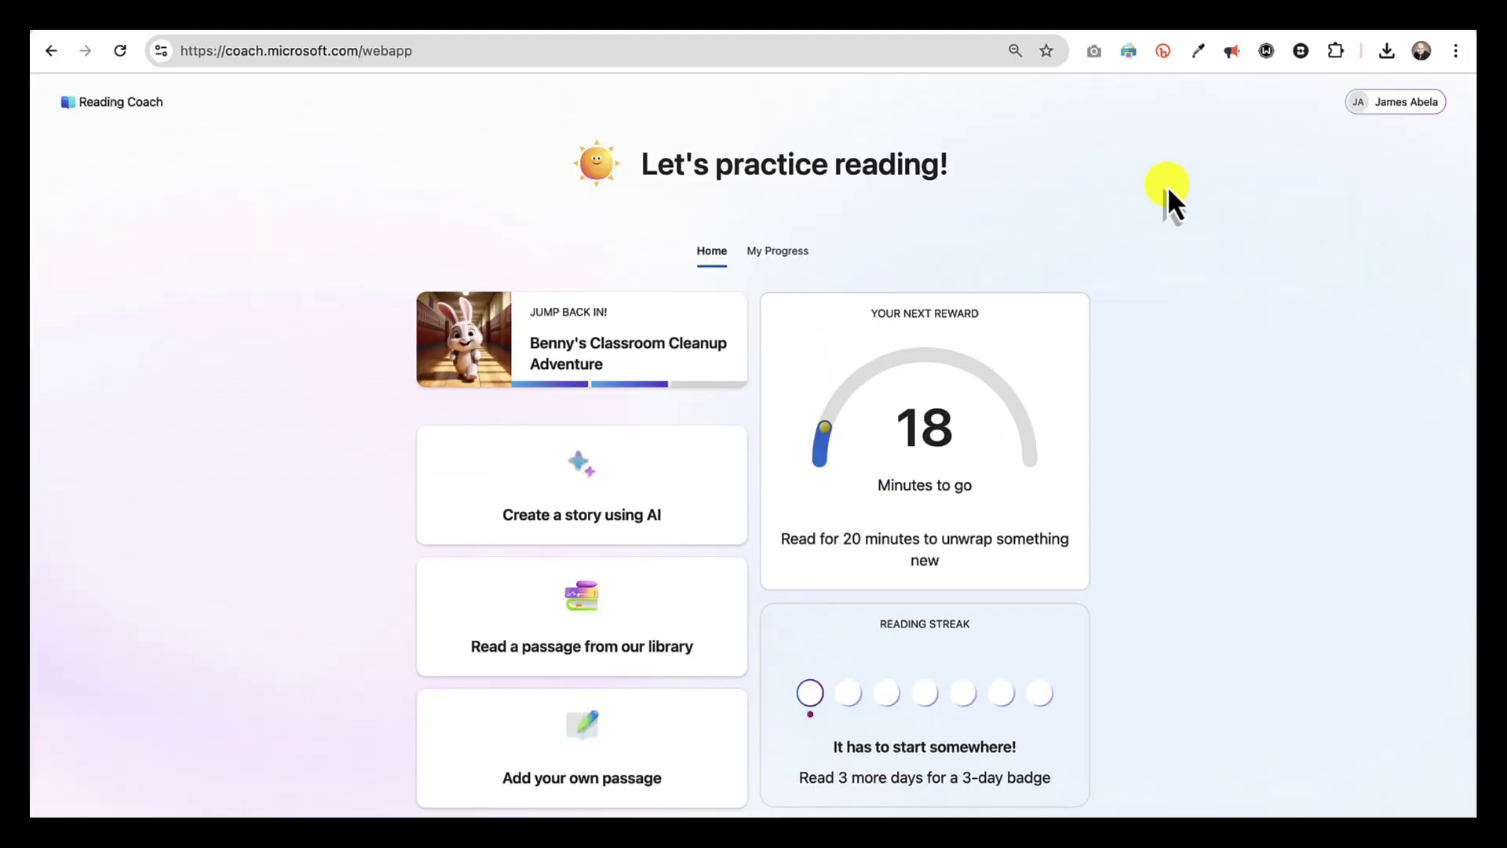
Step: Create an AI story with the Owl as main character, the Mountain as setting and reading level 2
scroll(621, 485, down, 1)
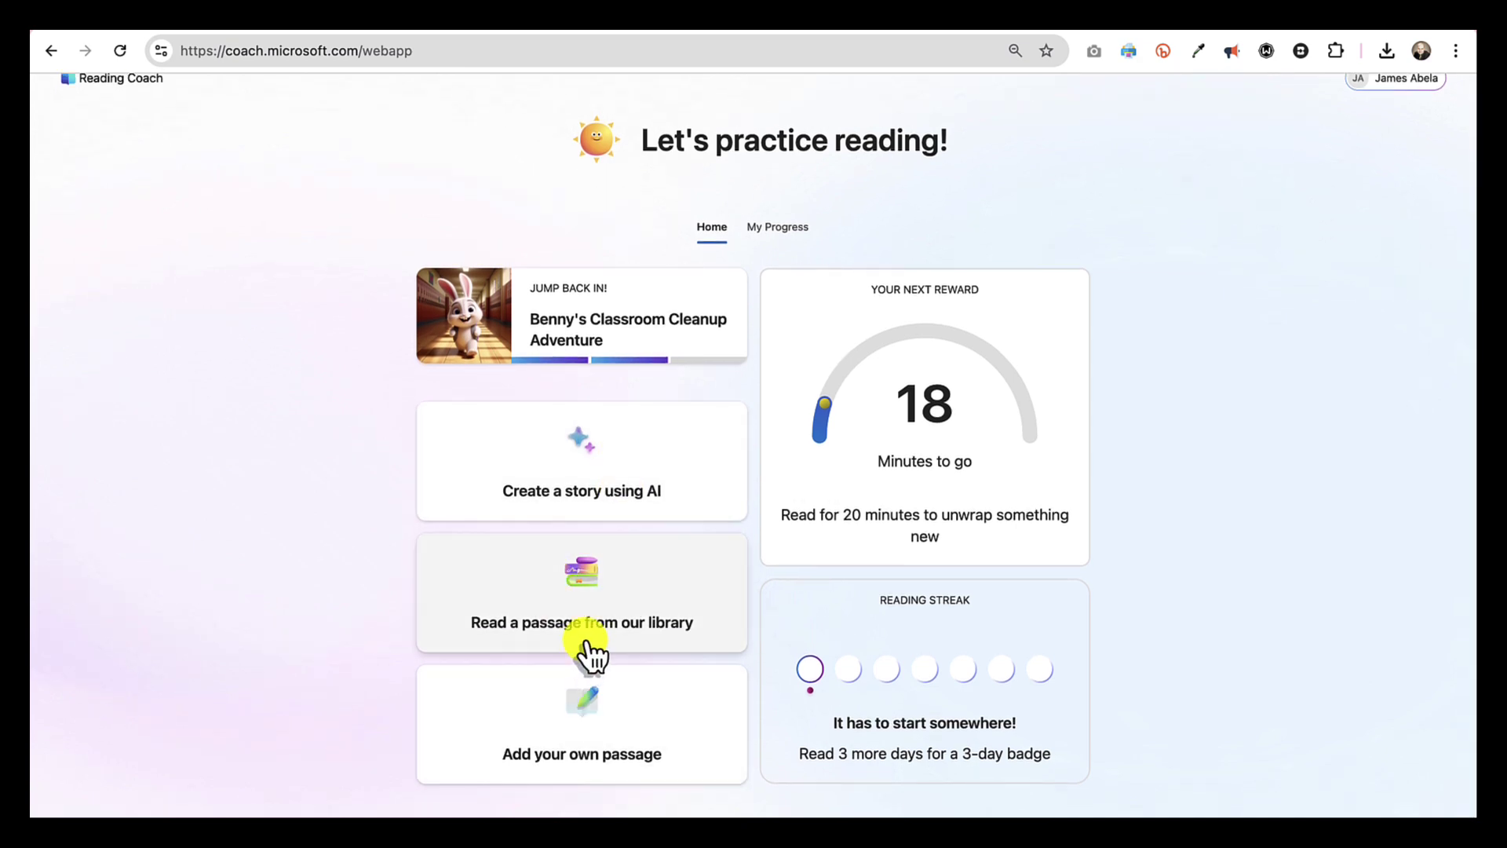
click(617, 495)
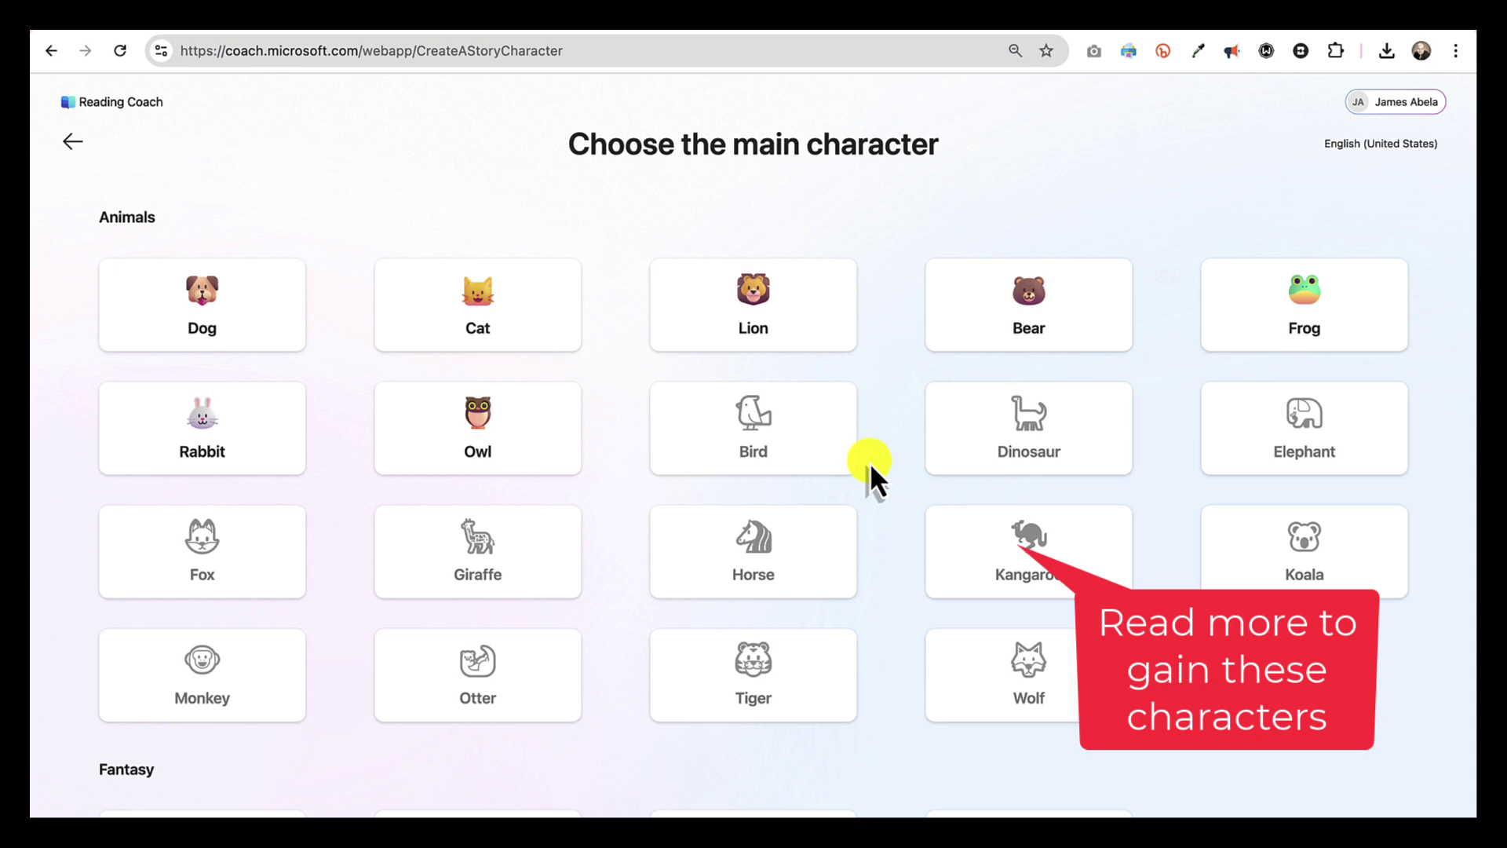
click(506, 407)
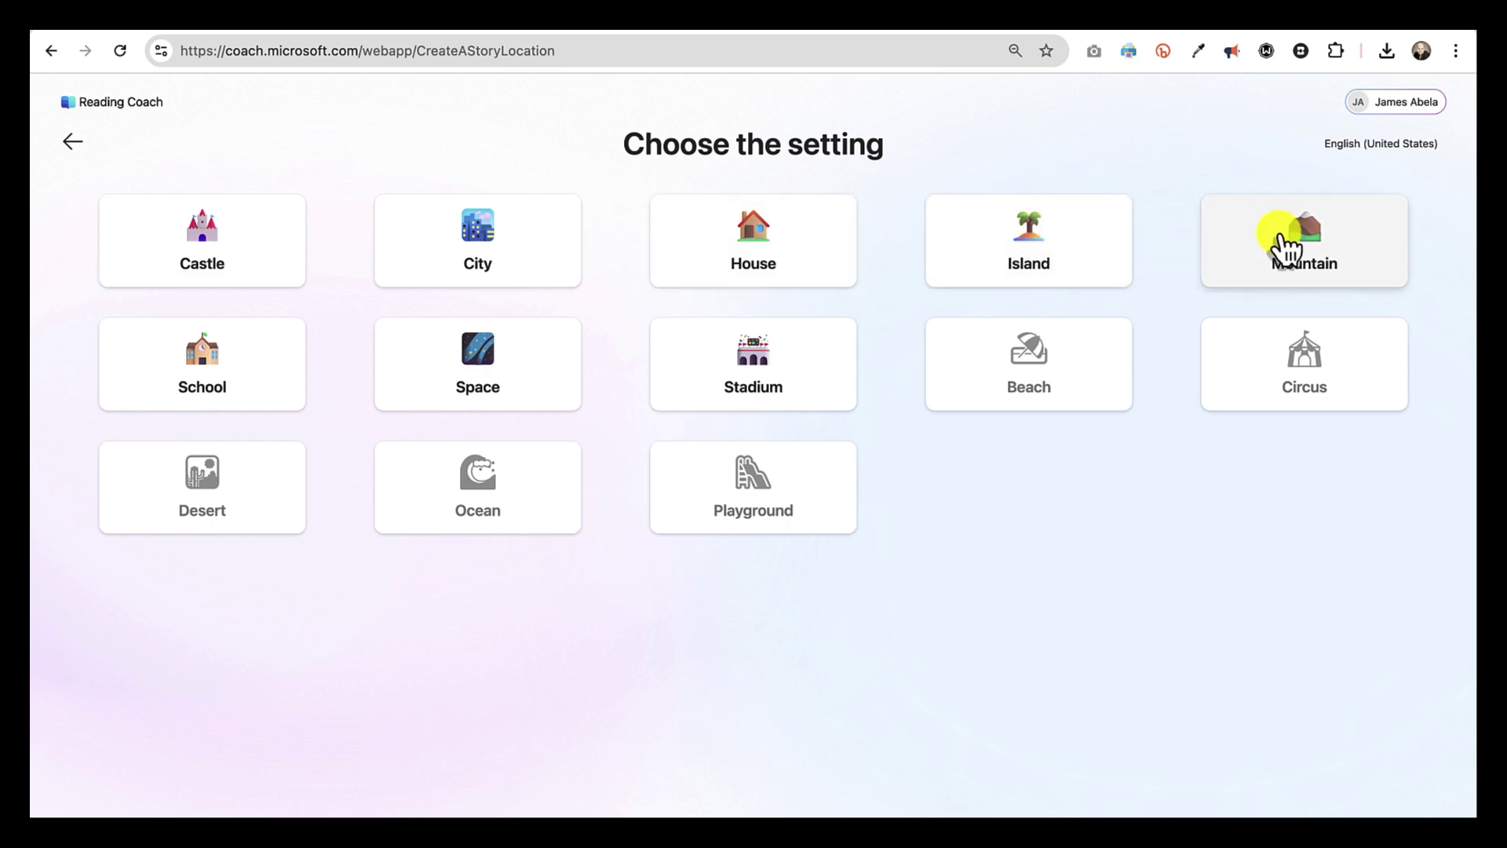
click(1285, 250)
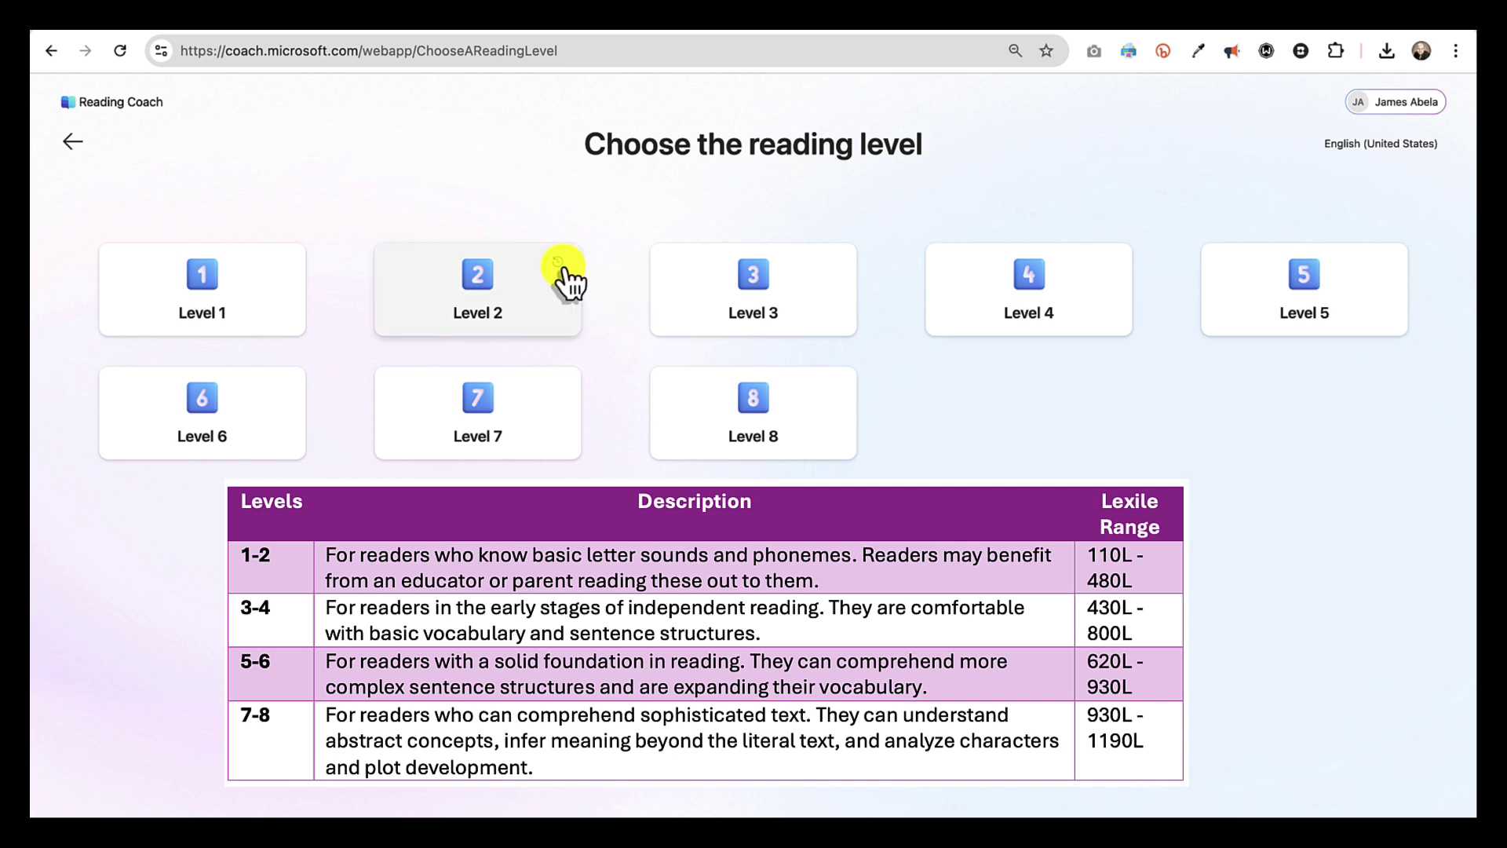
mouse_move(562, 278)
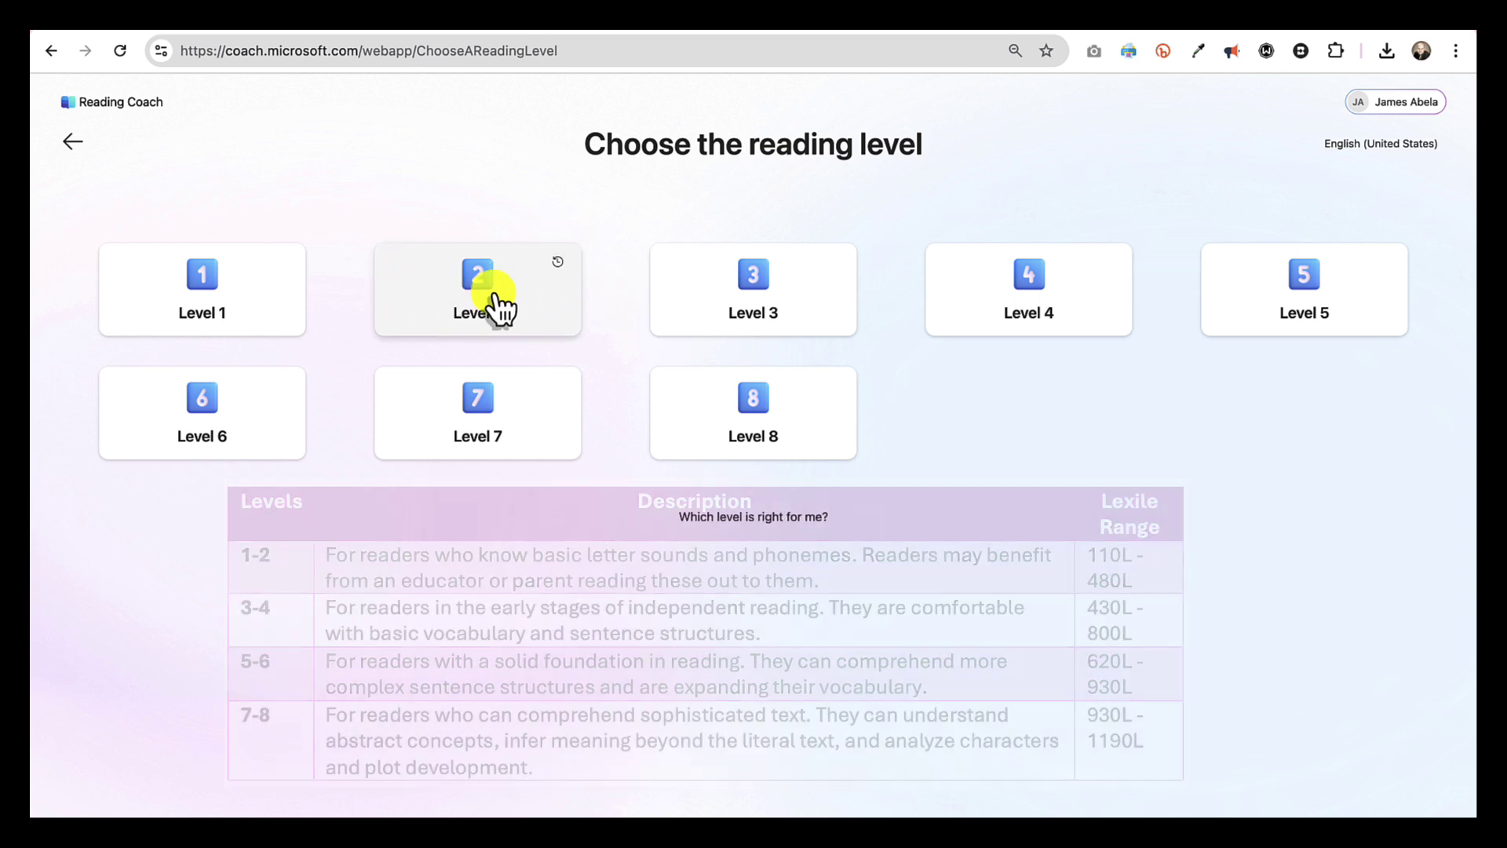
click(496, 298)
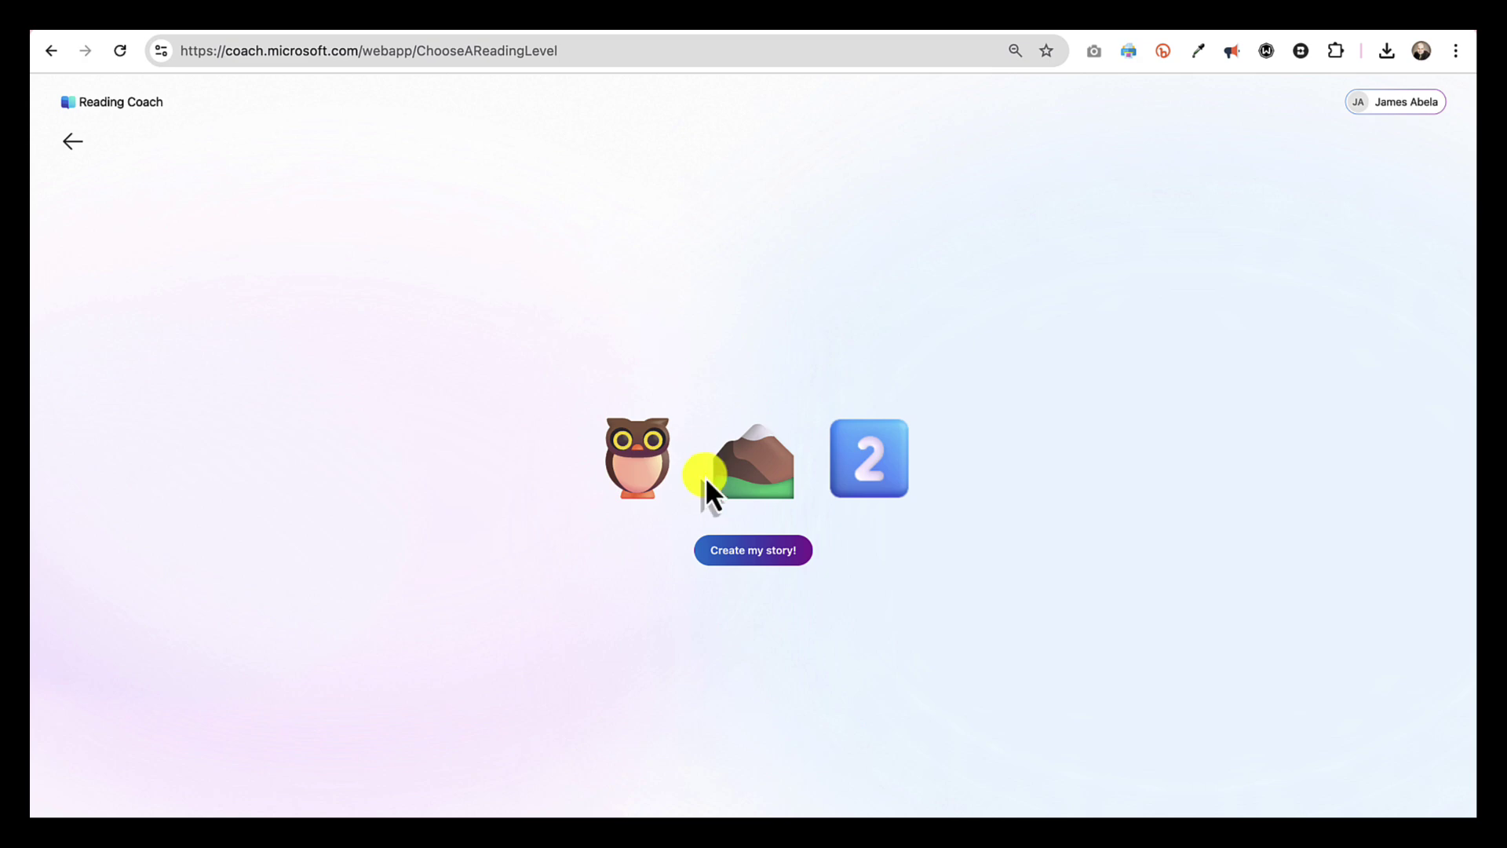
click(738, 561)
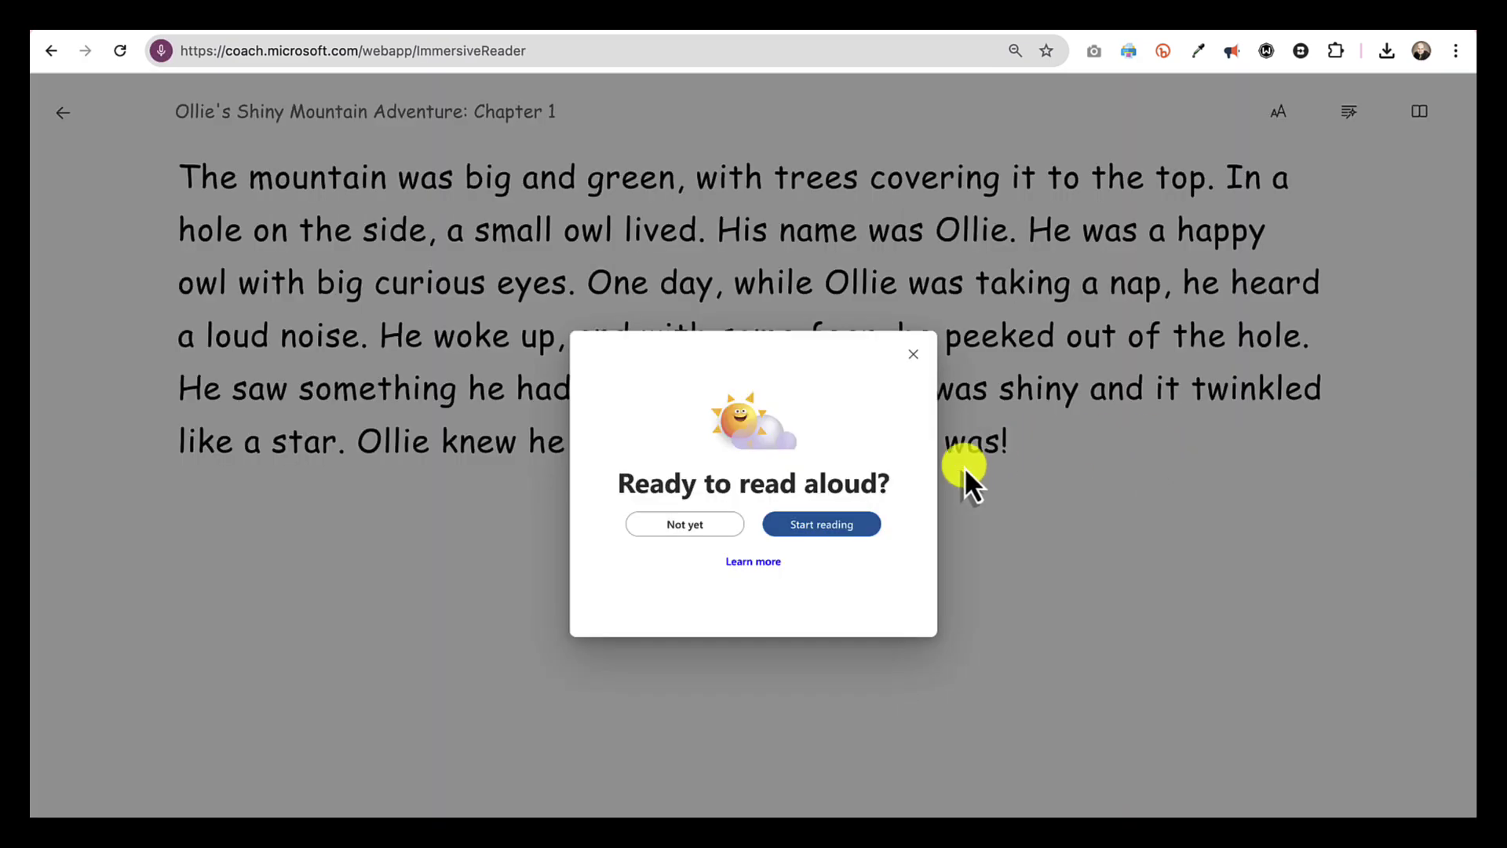
Step: Read chapter 1 of the owl story aloud, and reopen the chapter without starting another reading
click(830, 528)
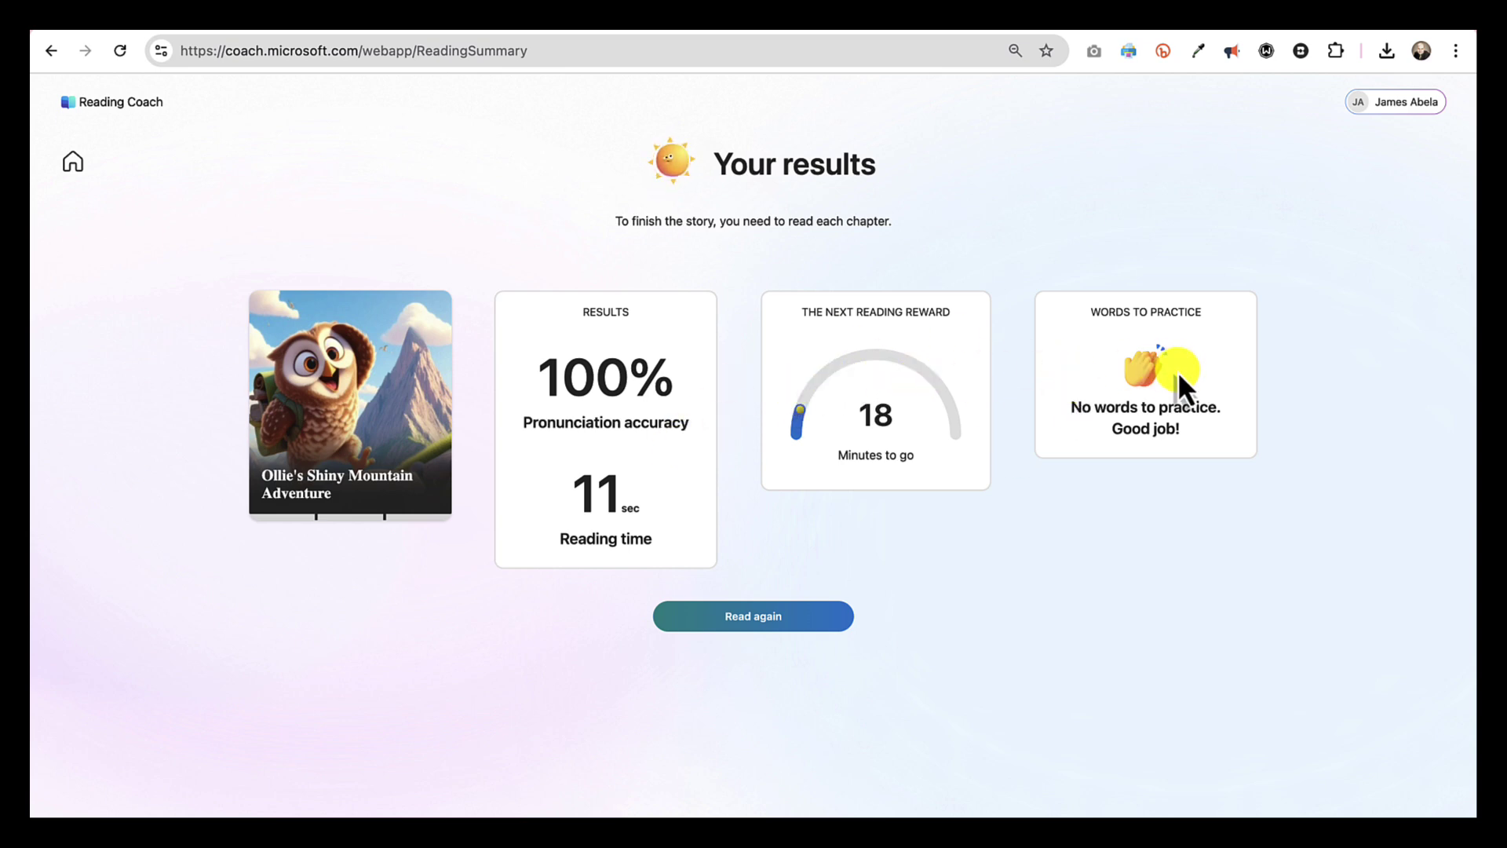
click(758, 616)
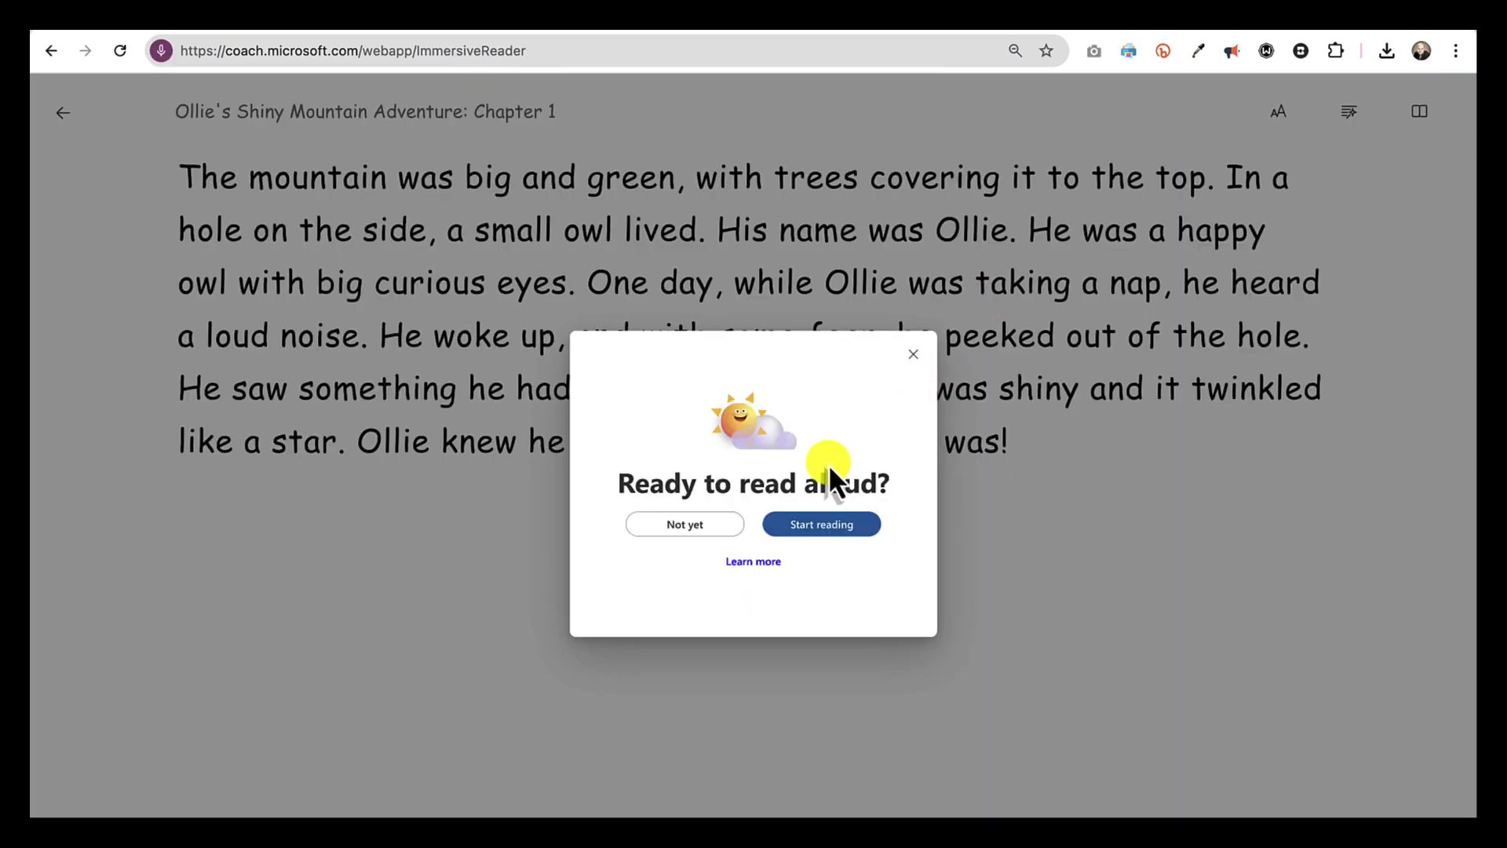
click(686, 528)
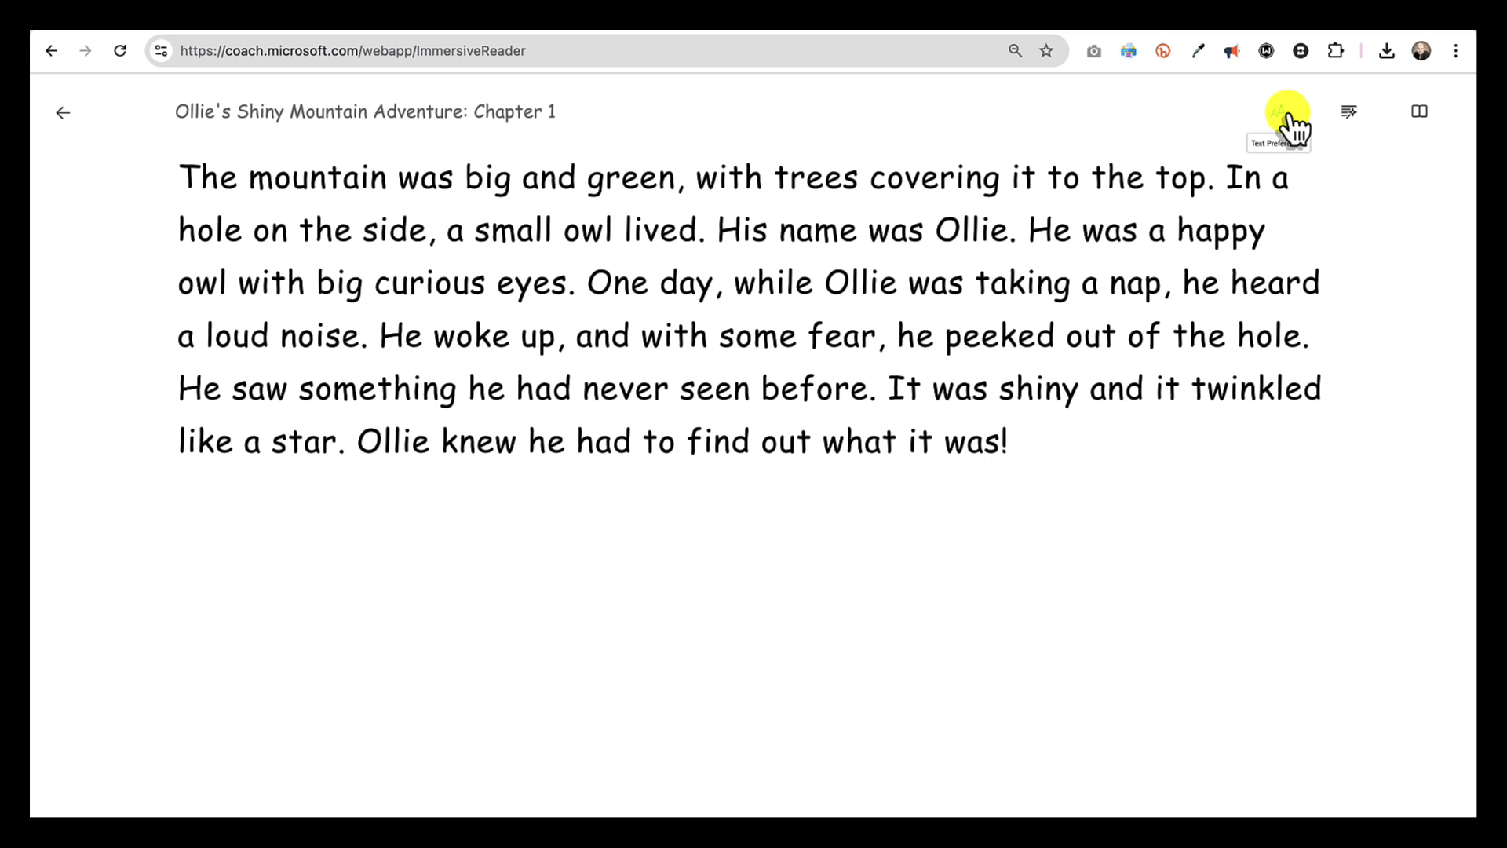
Step: Preview the chapter text in Calibri and Sitka, and set the font back to Comic Sans
click(1287, 118)
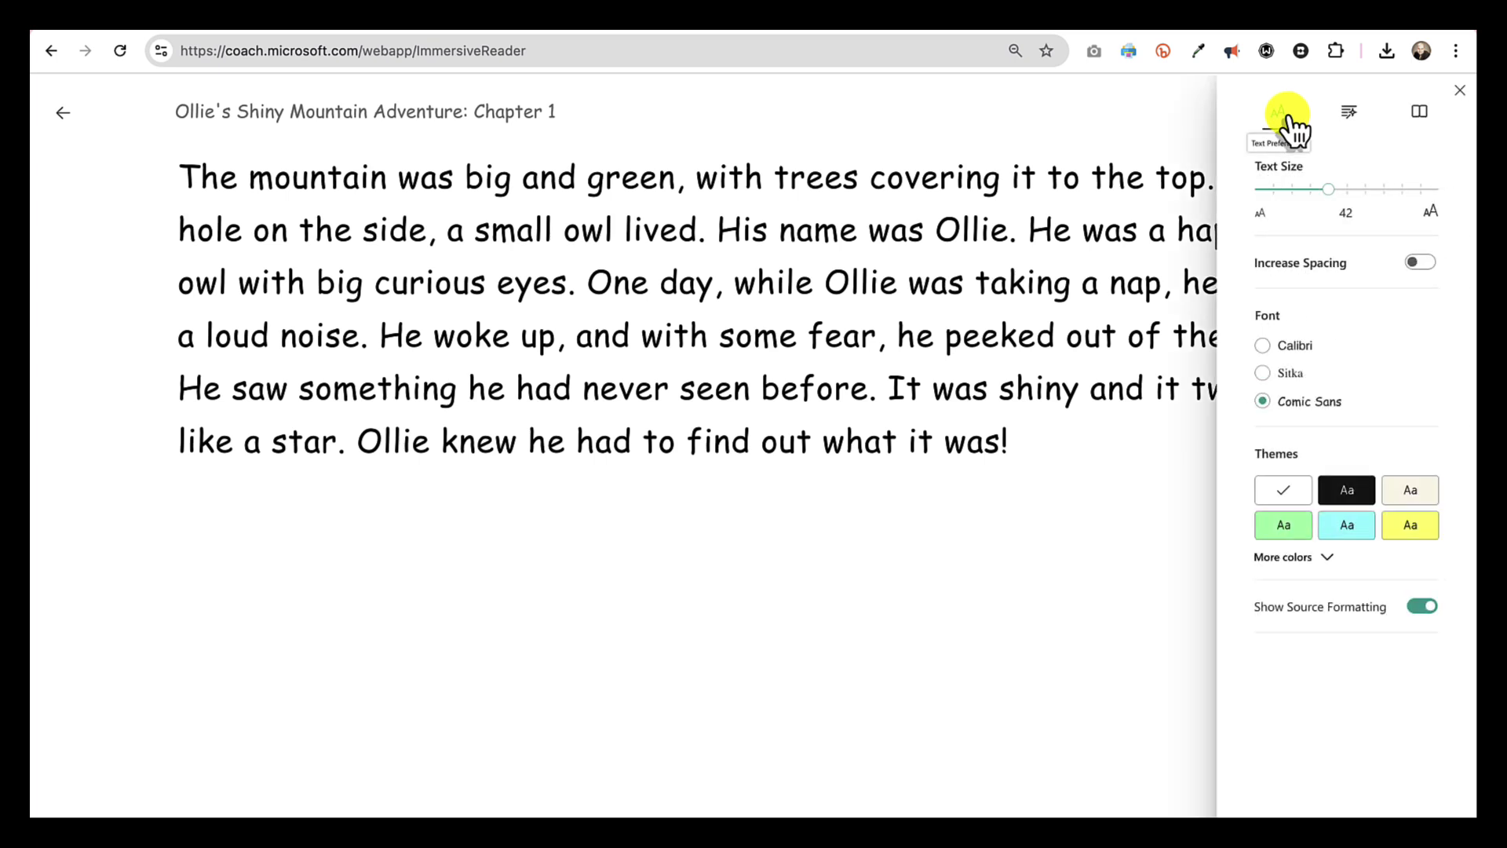
click(1263, 346)
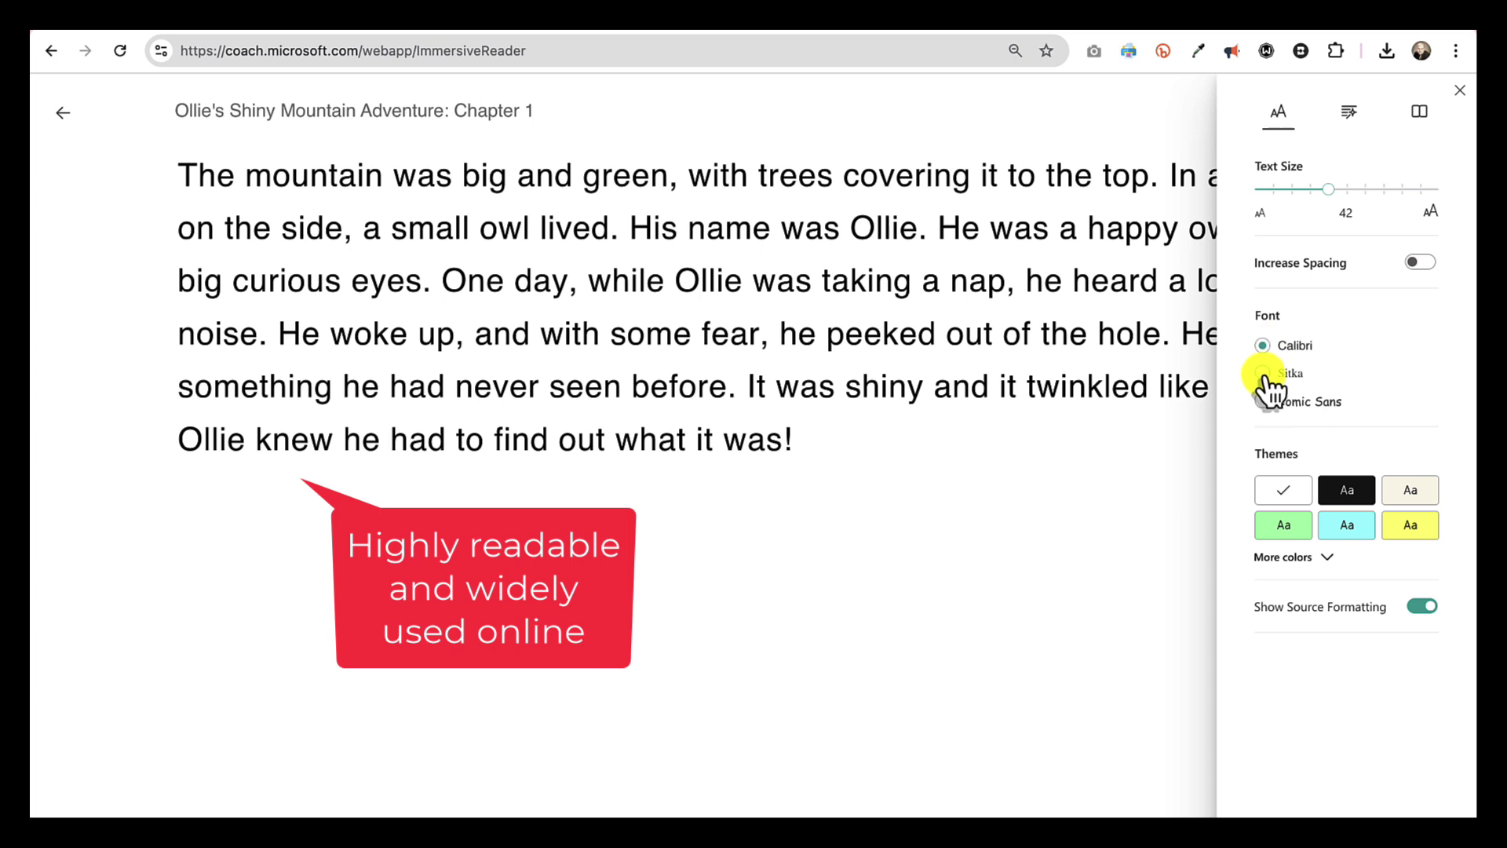
click(1264, 373)
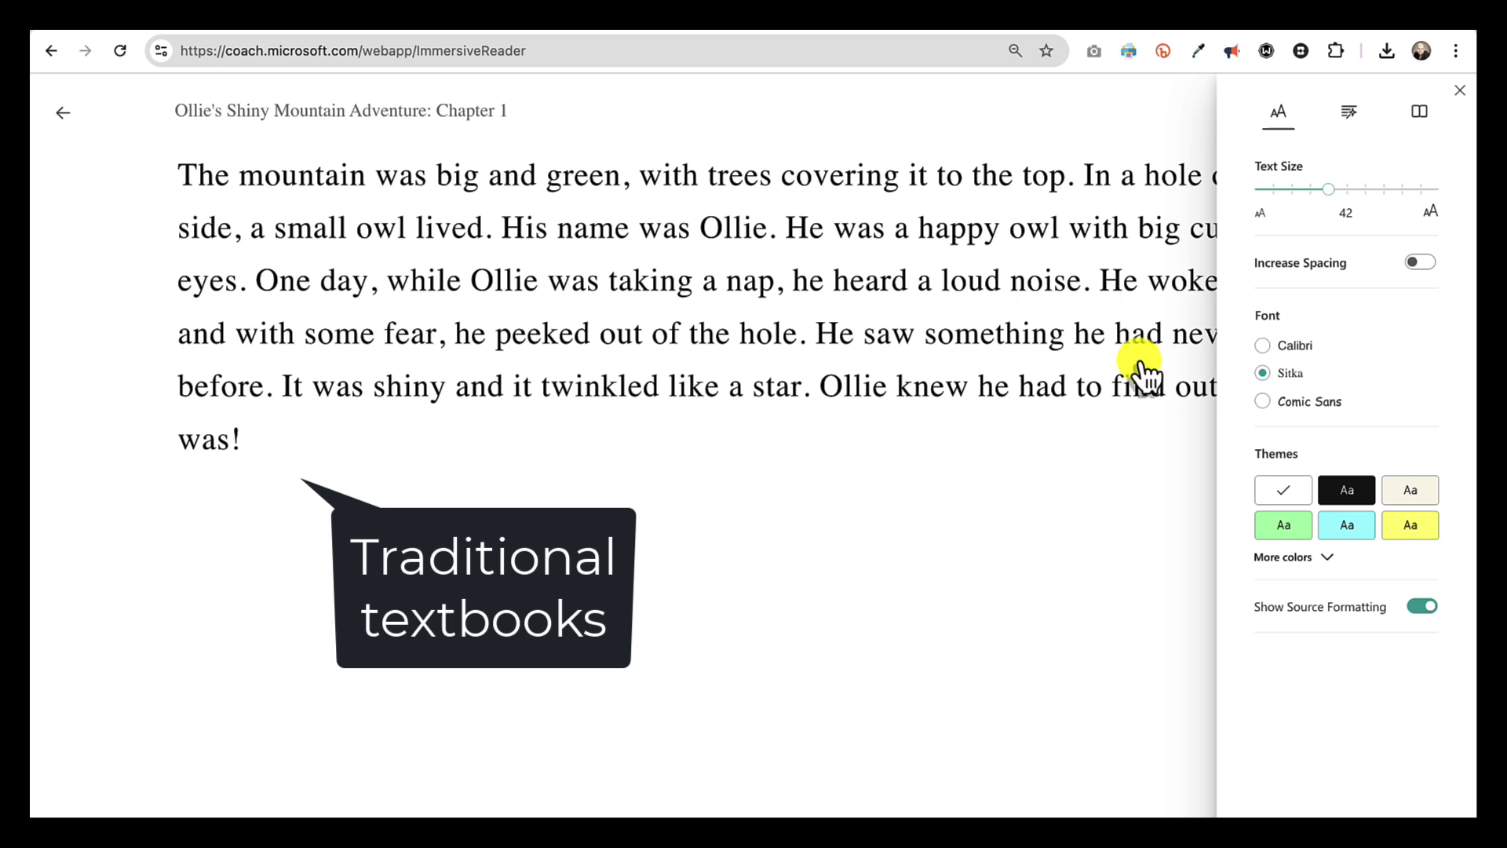
click(1270, 402)
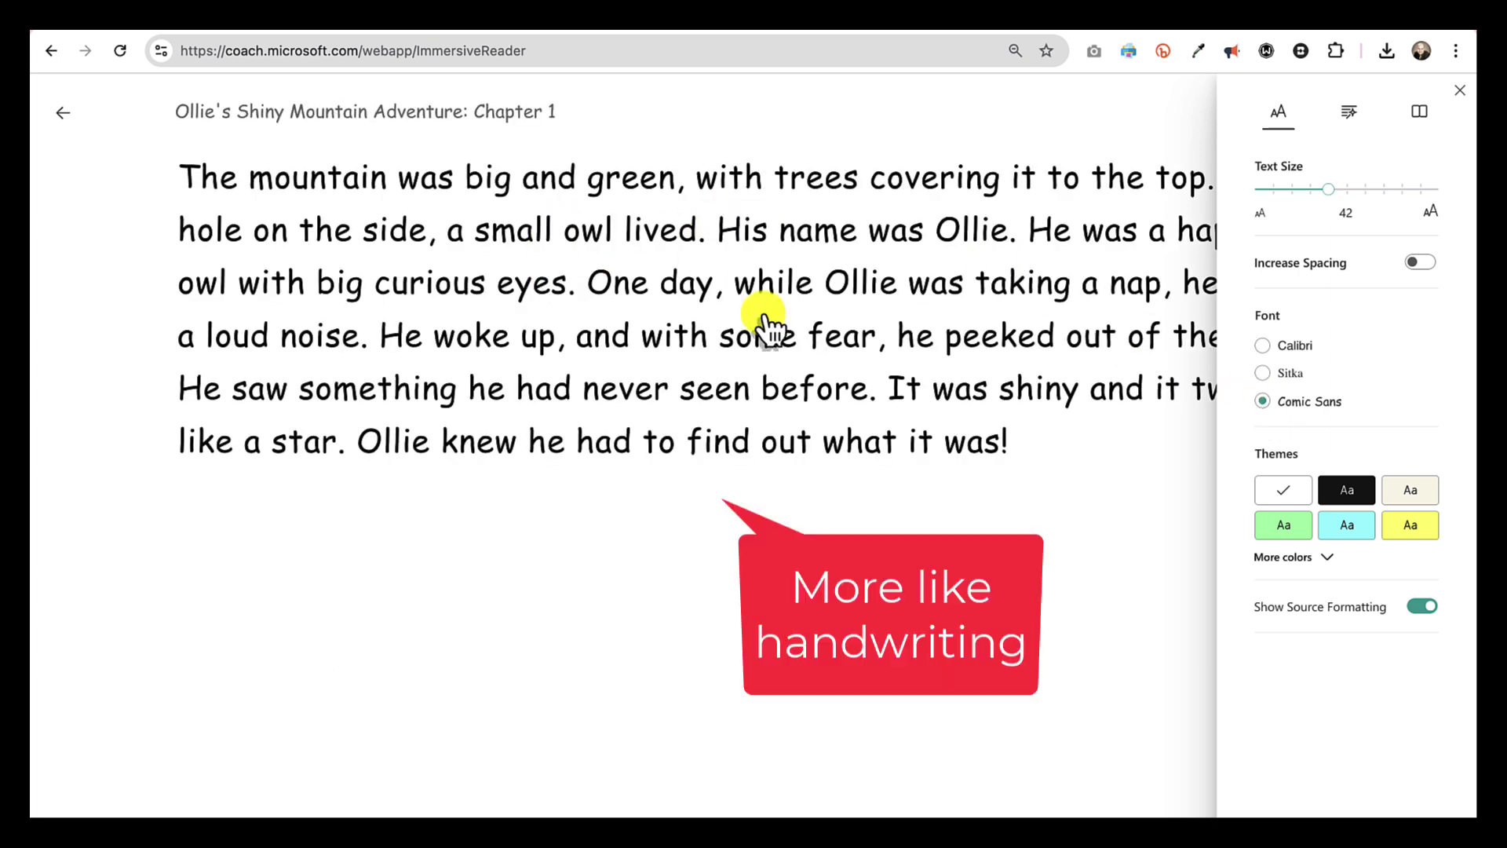
Step: Try the orchid, light orange and yellow themes before applying the bright green one, and set the text size to 56
click(1327, 557)
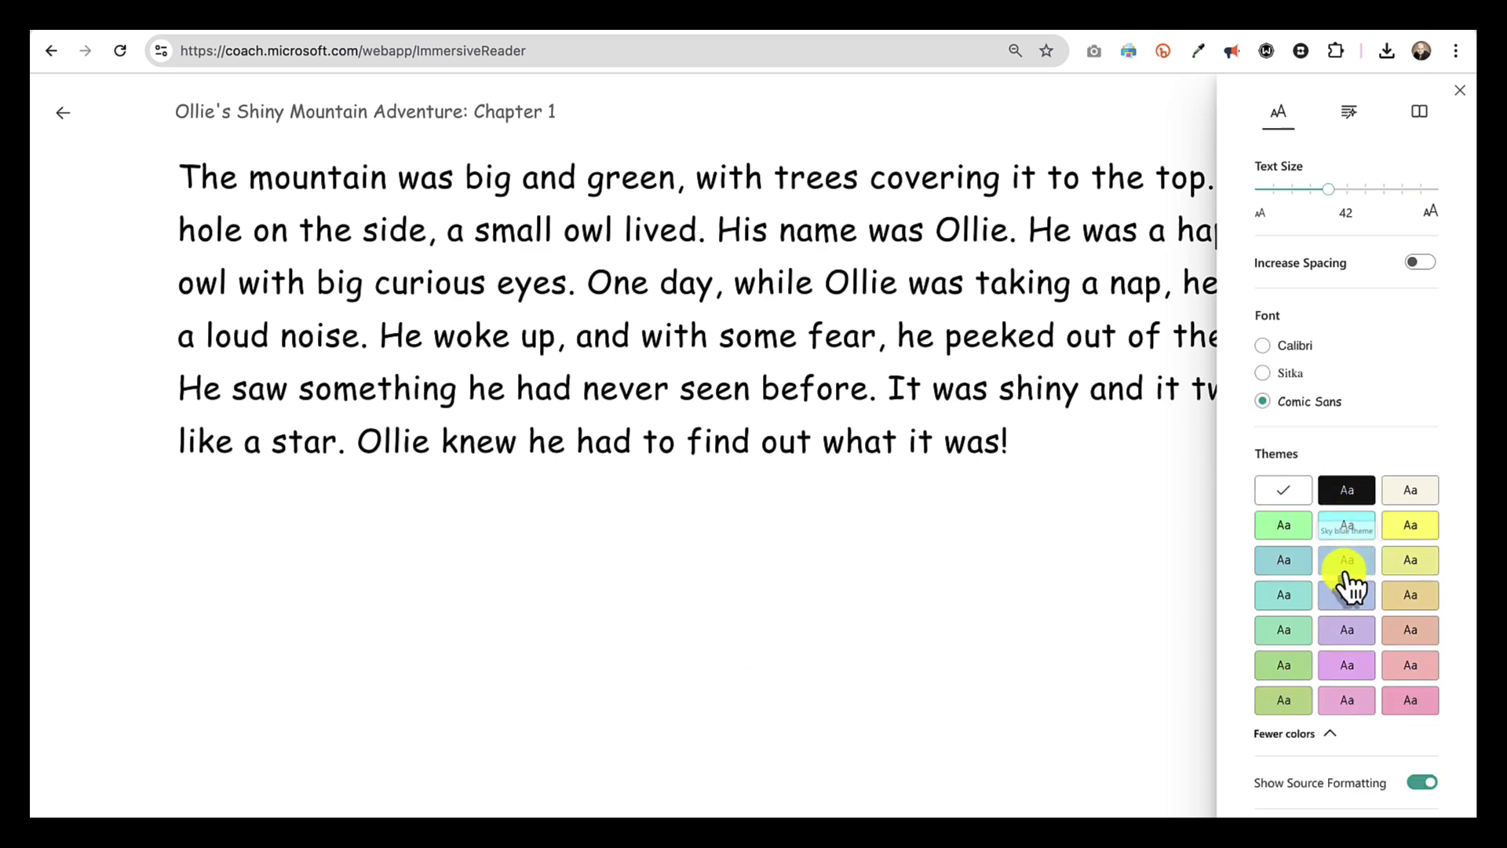
click(1347, 669)
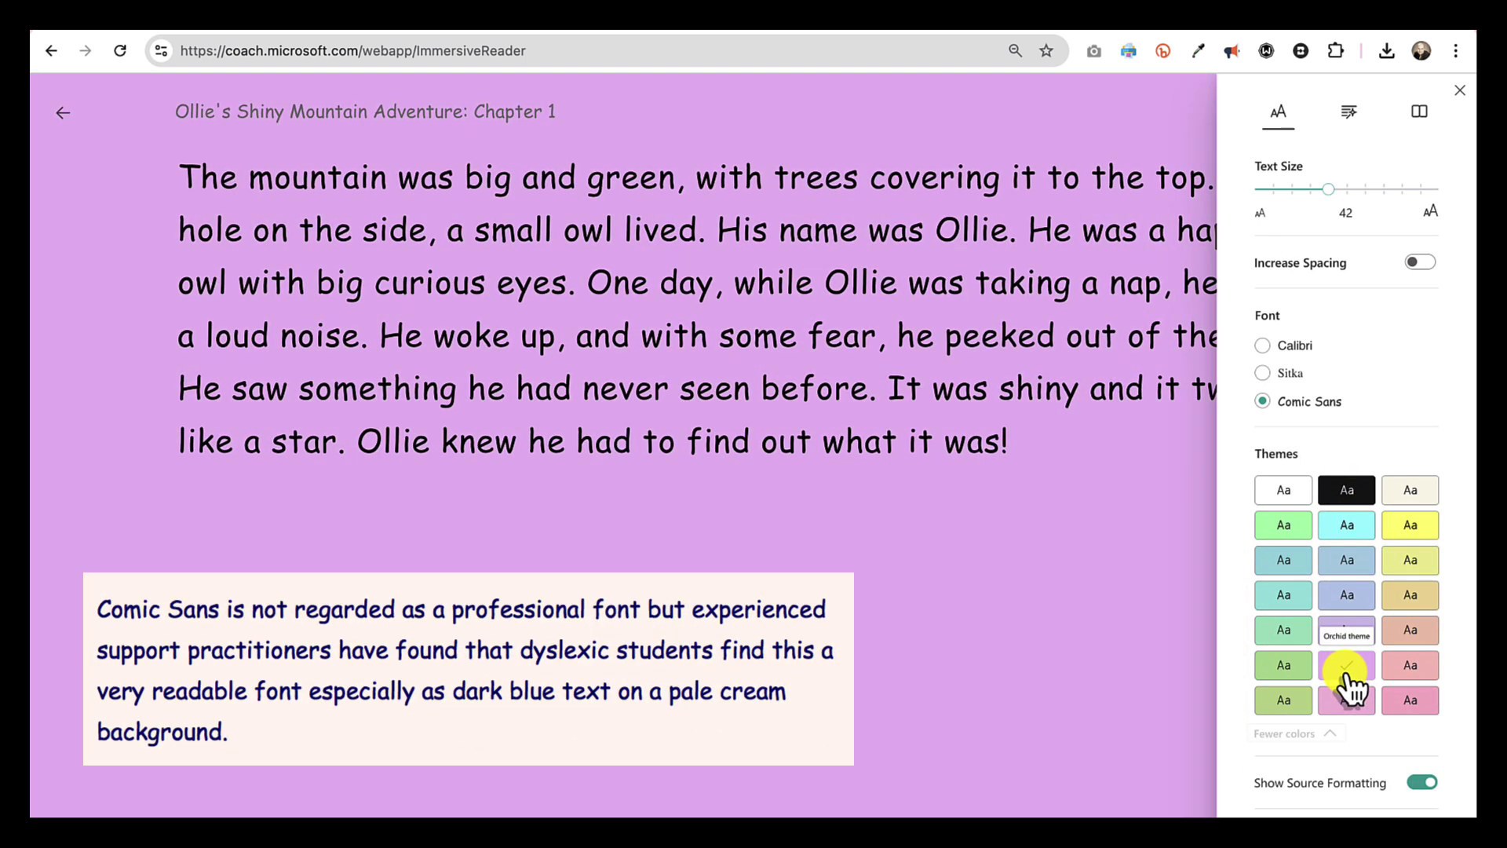
click(1423, 596)
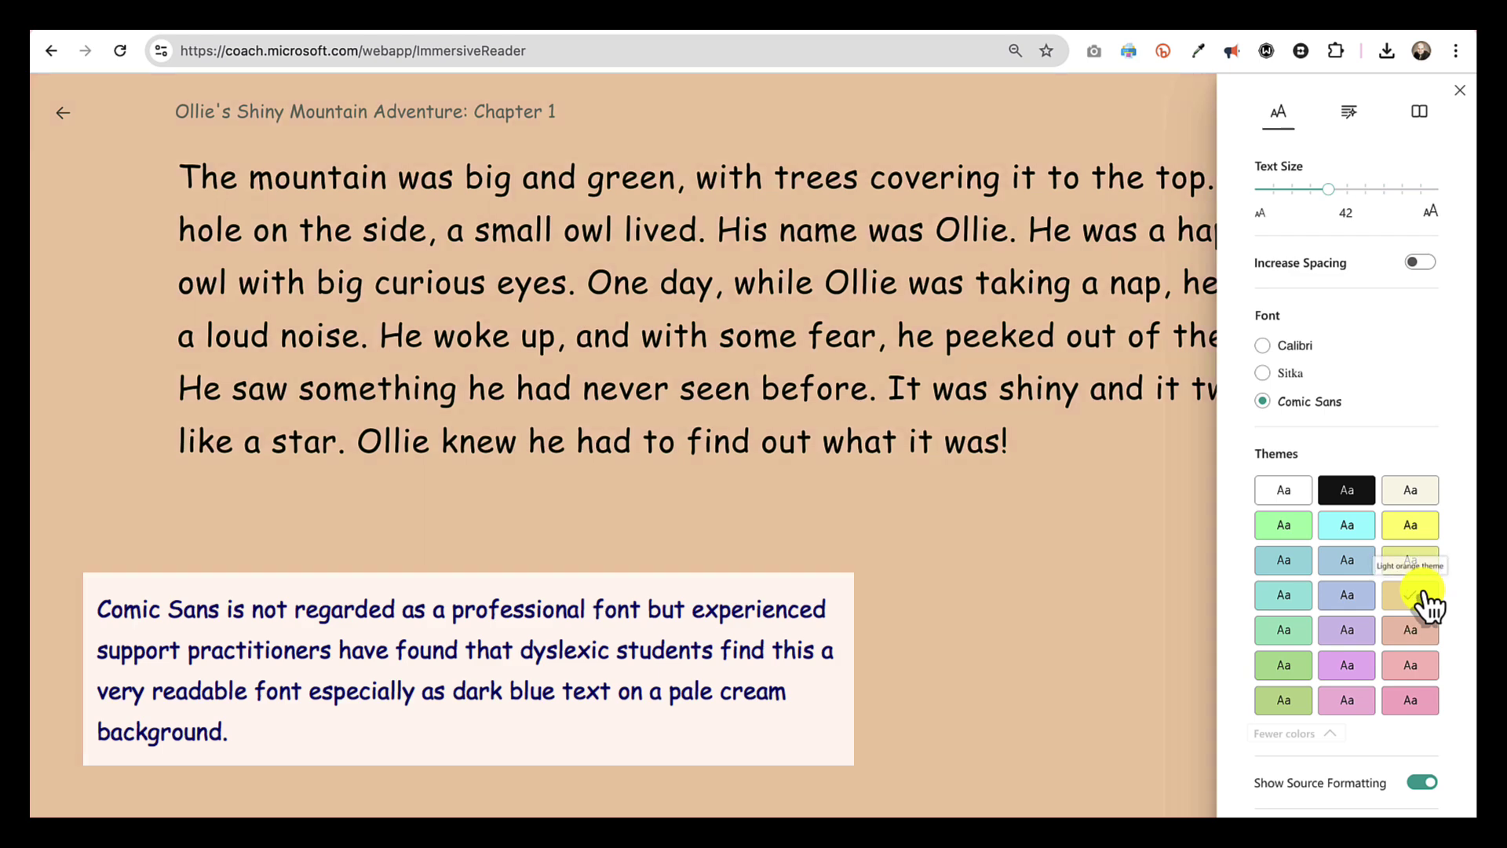
click(1413, 526)
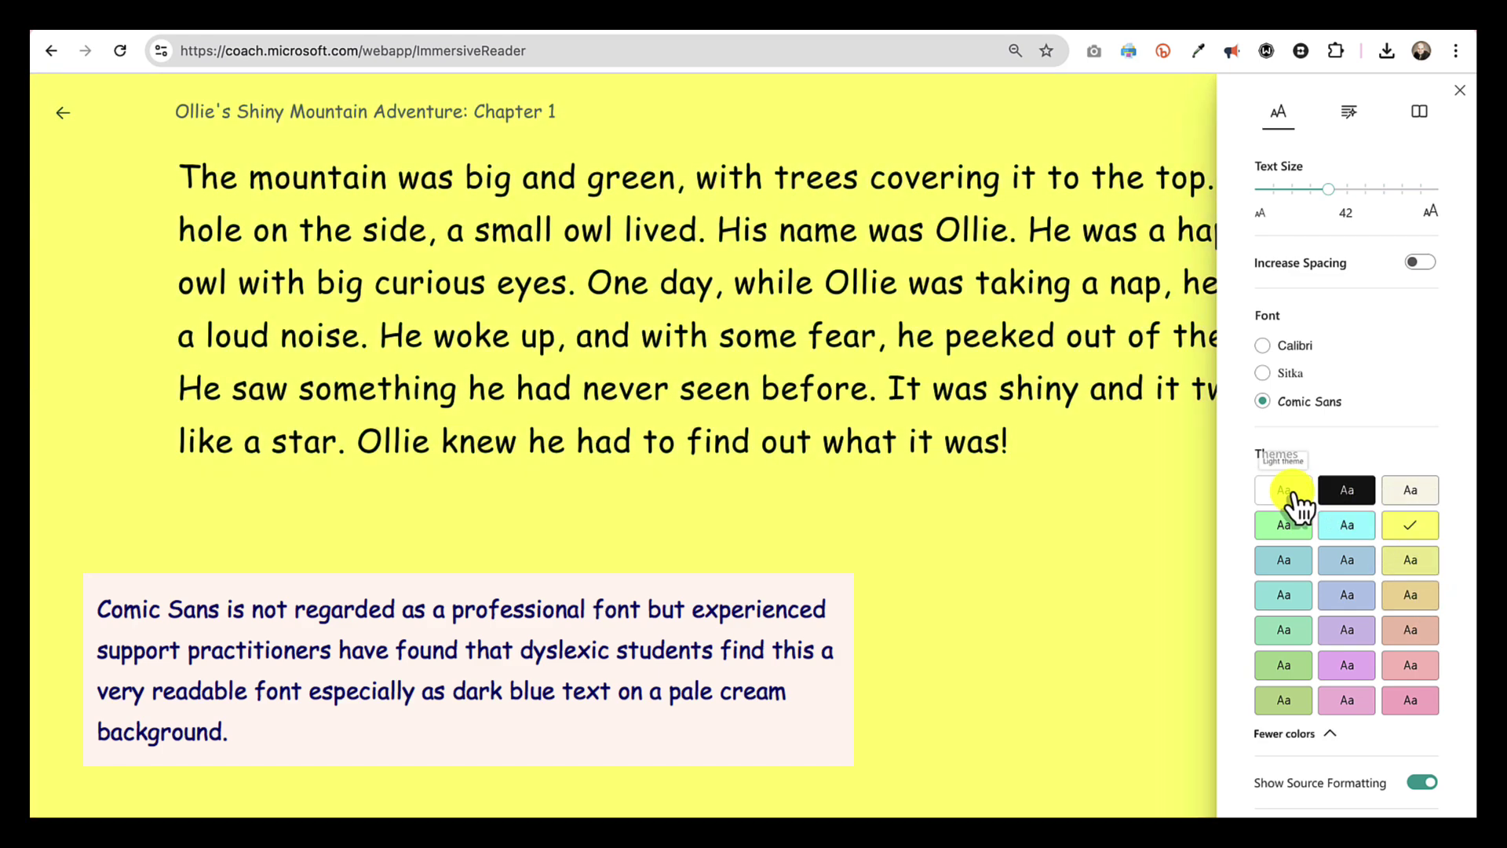
click(1287, 528)
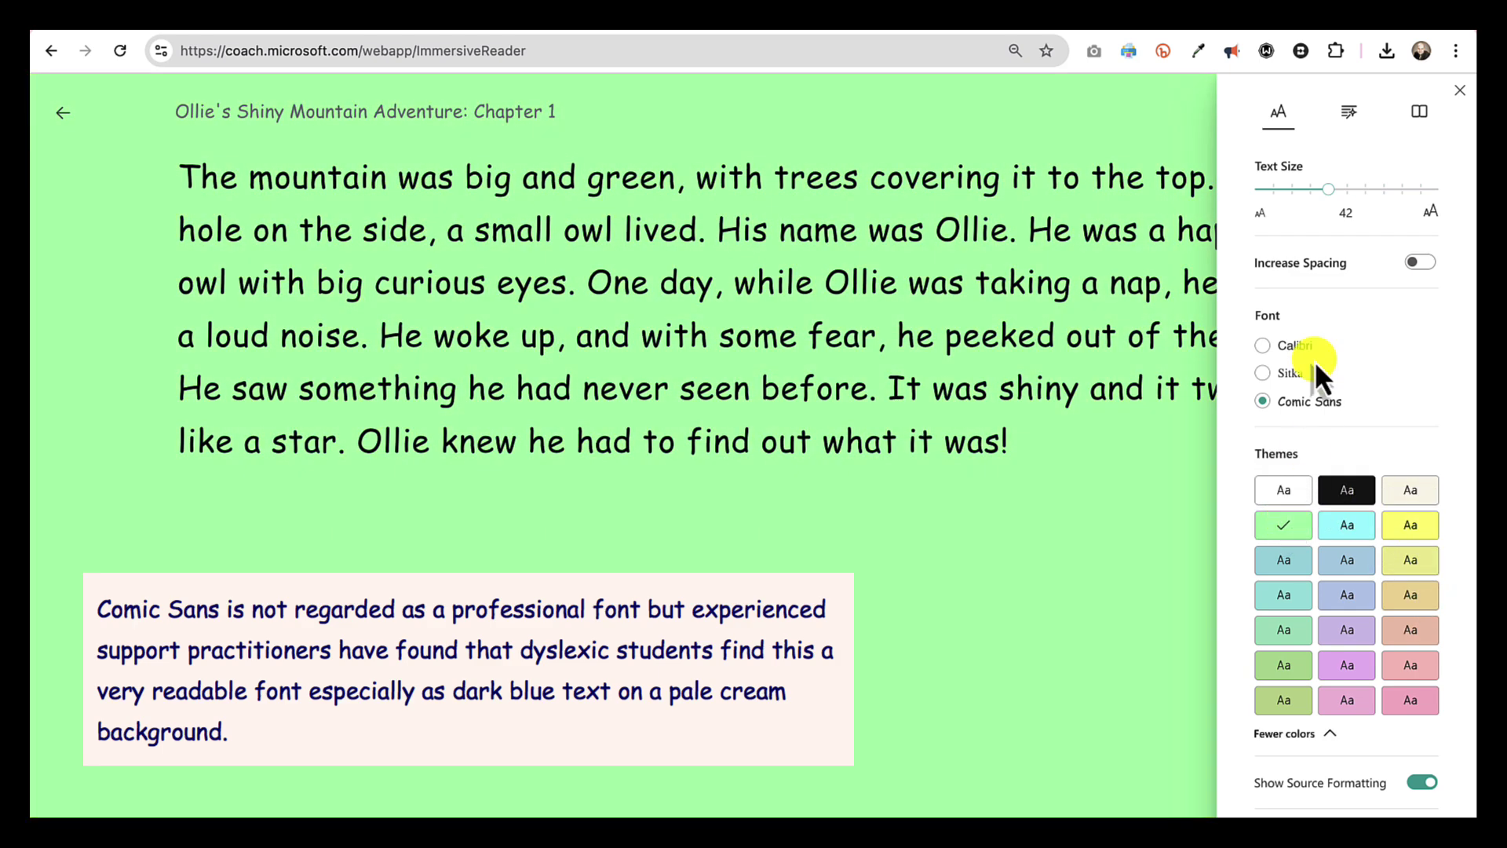
click(1347, 188)
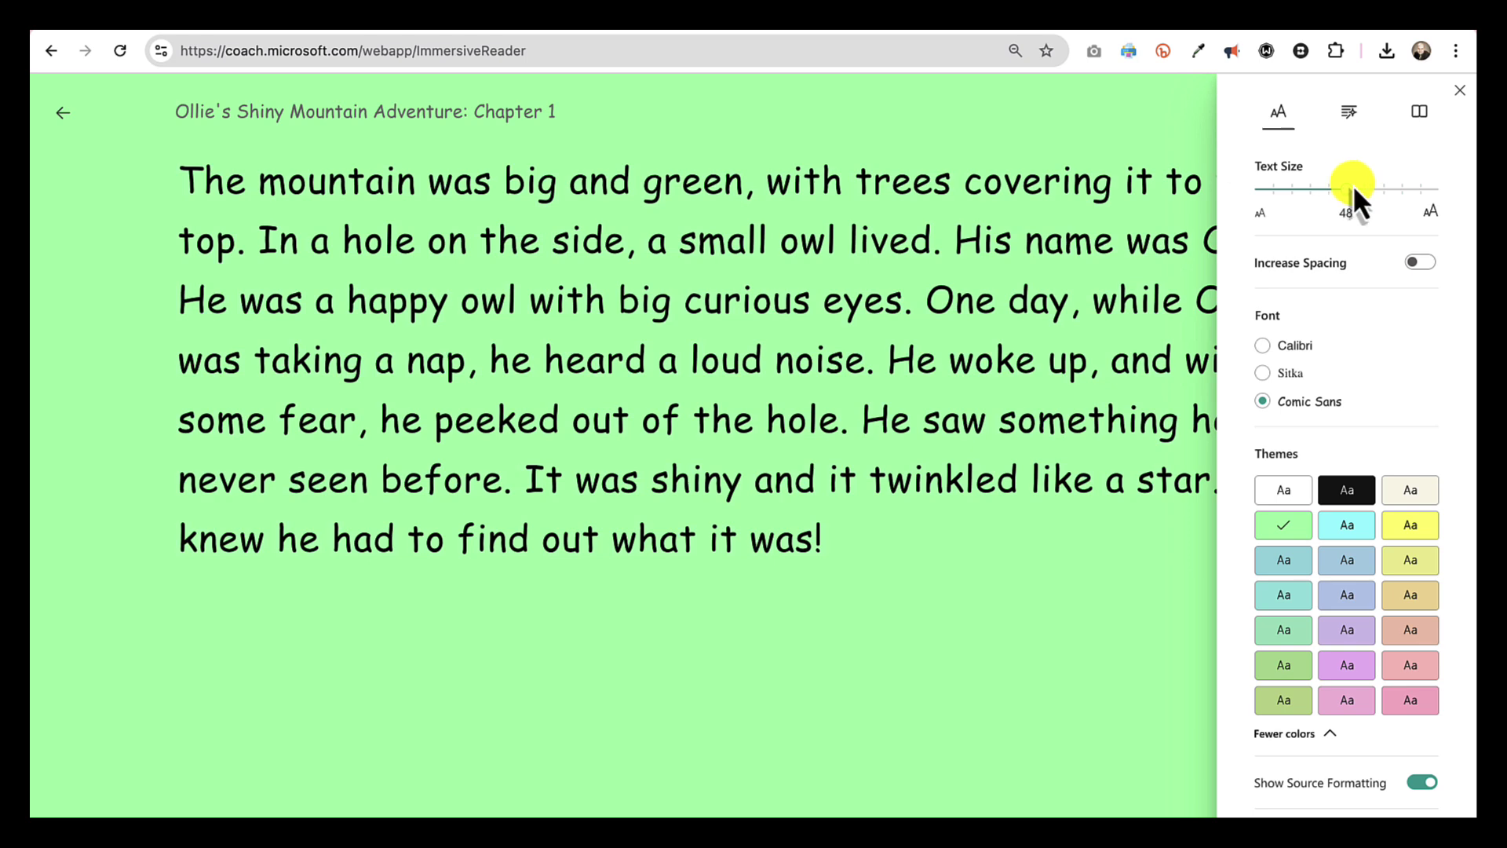
click(1366, 189)
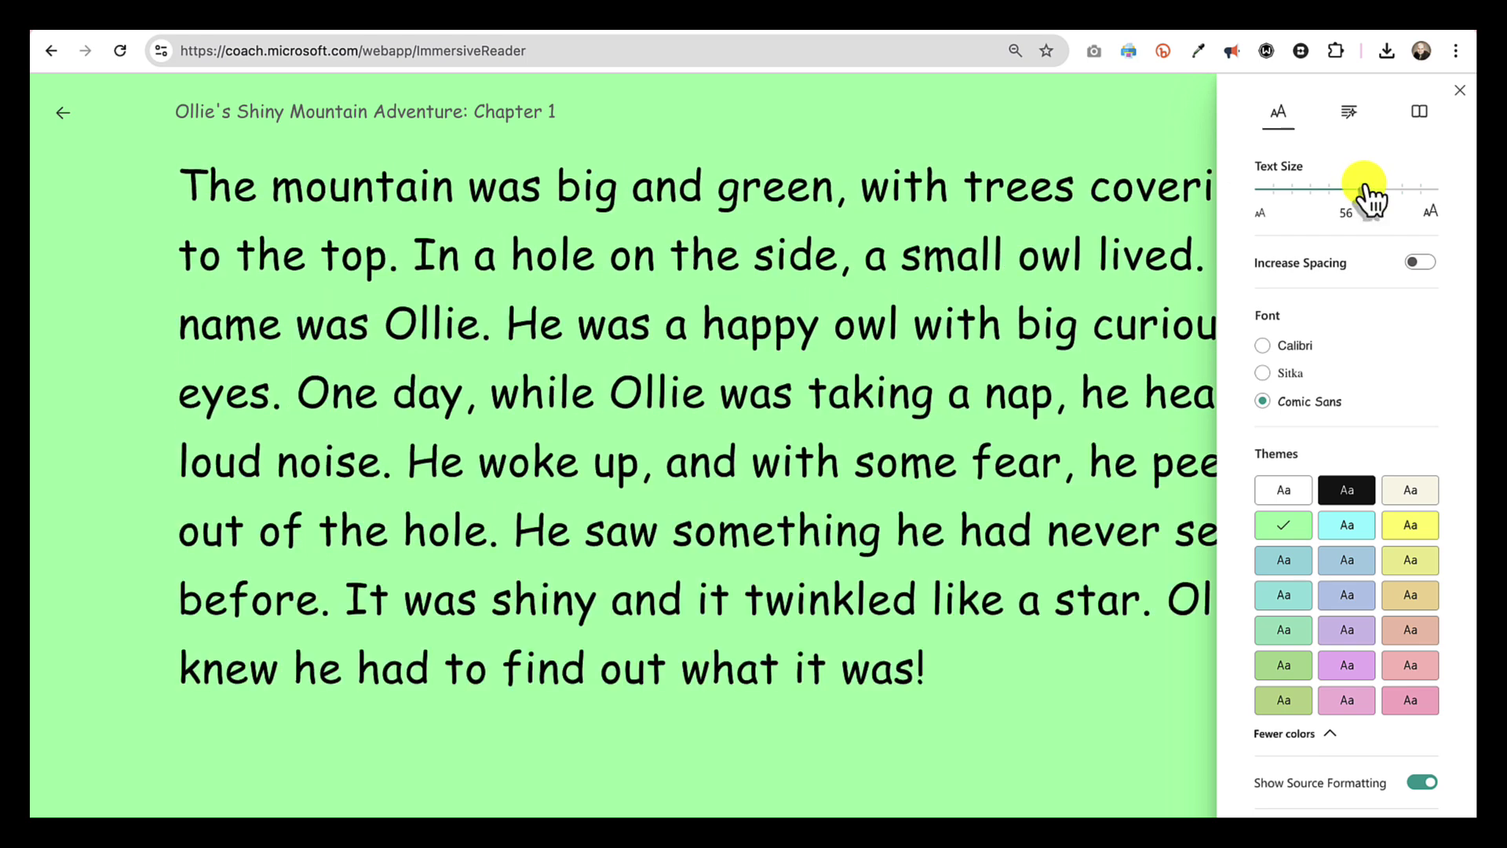
Step: Highlight the nouns in the chapter, and switch syllable division on and off again
click(1348, 112)
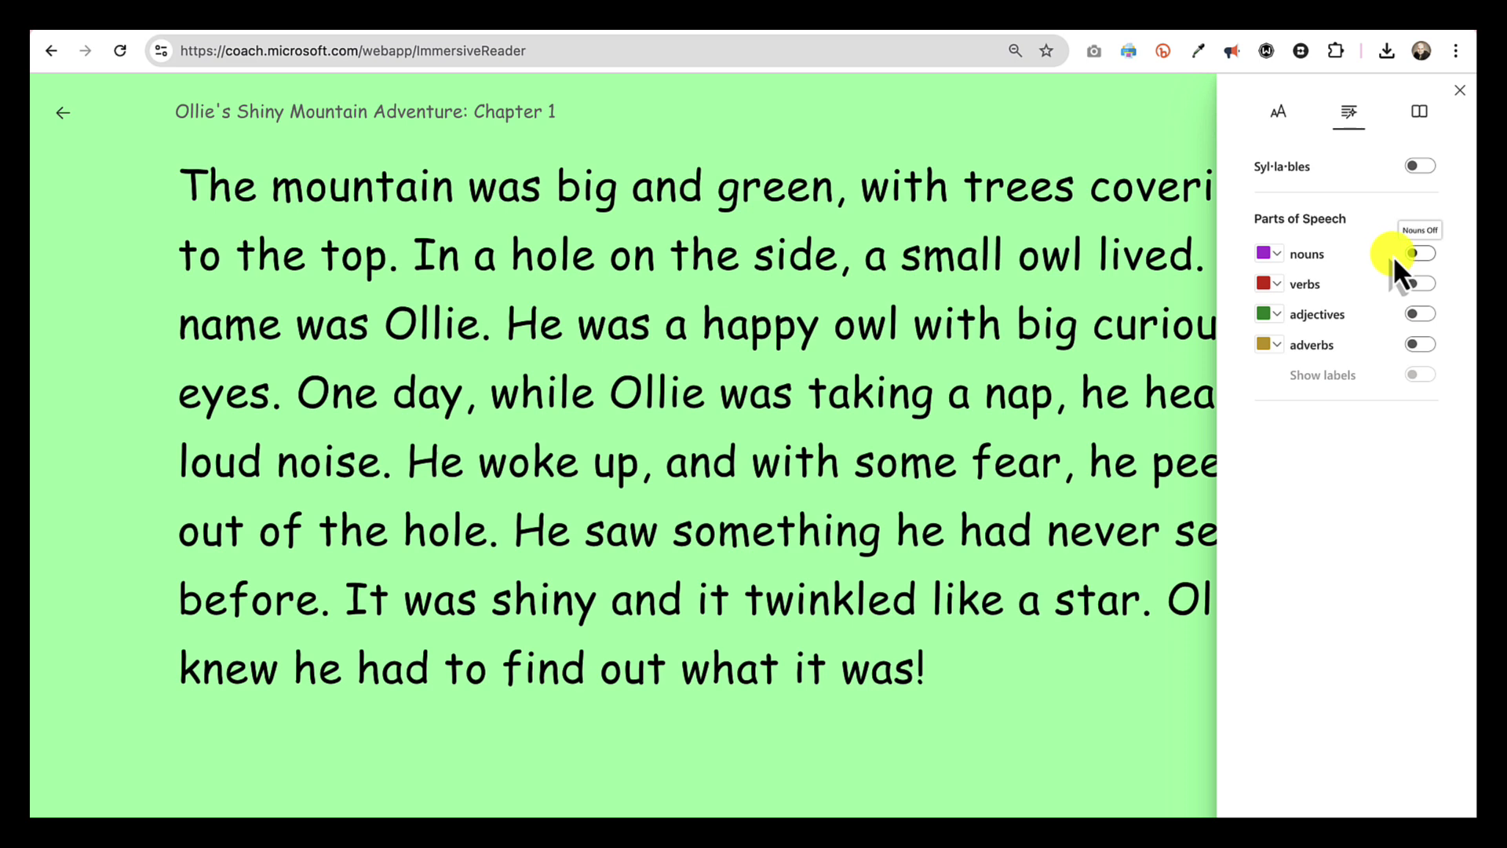
click(1421, 254)
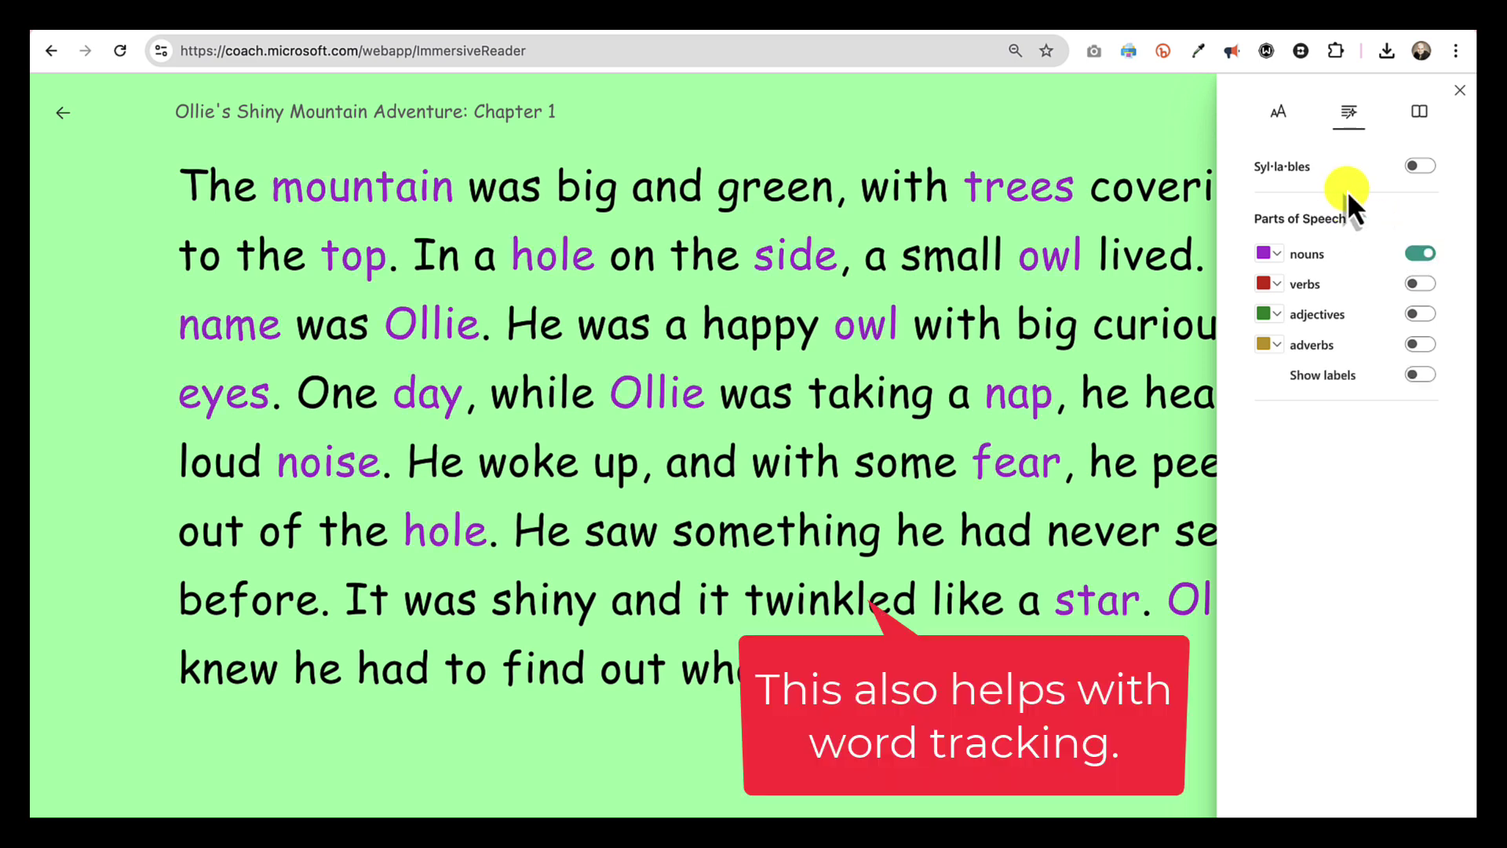
click(1418, 166)
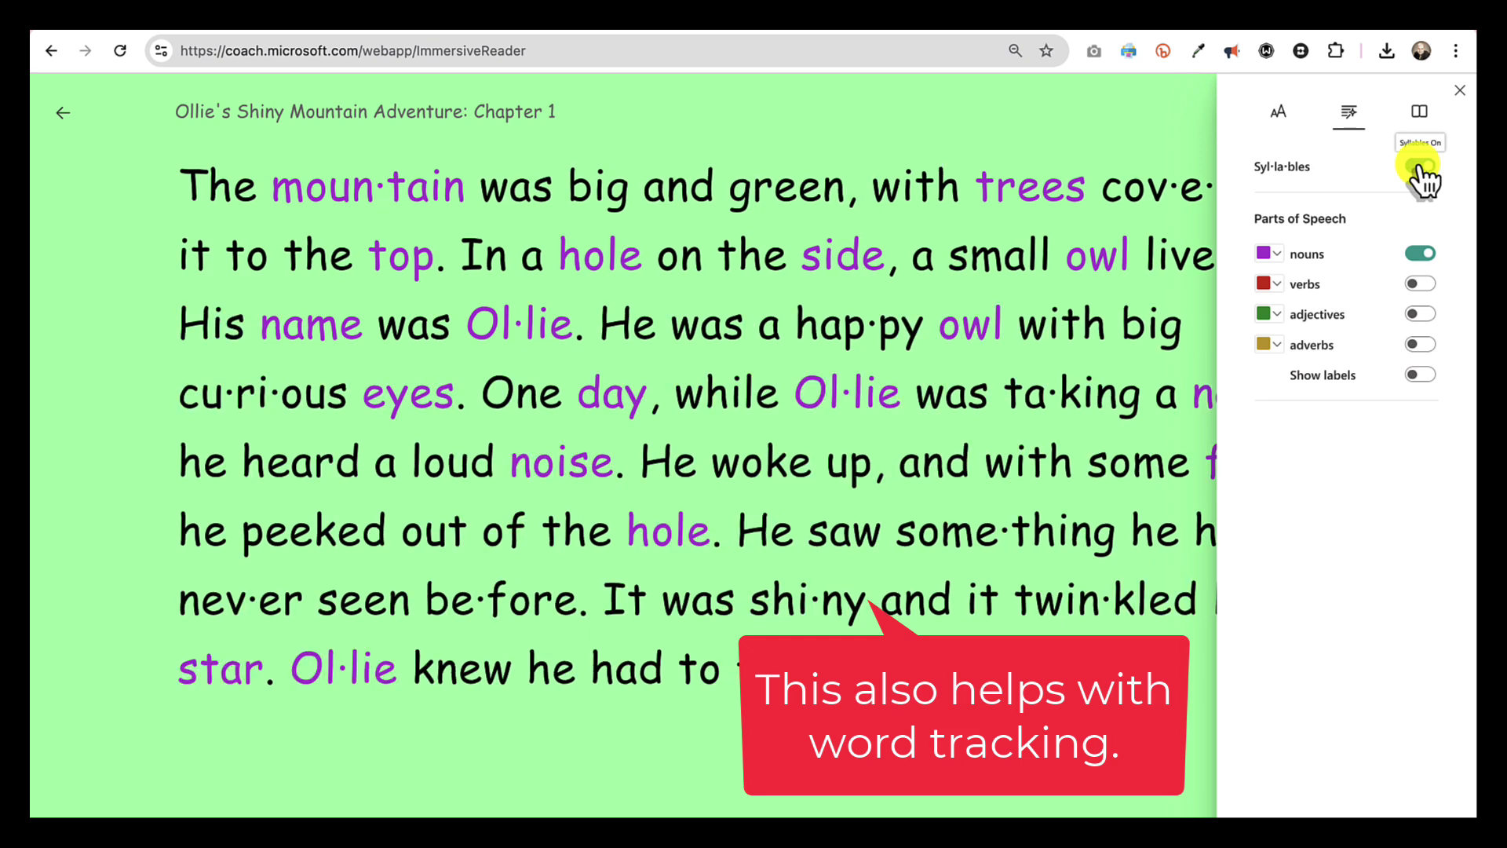
click(1419, 166)
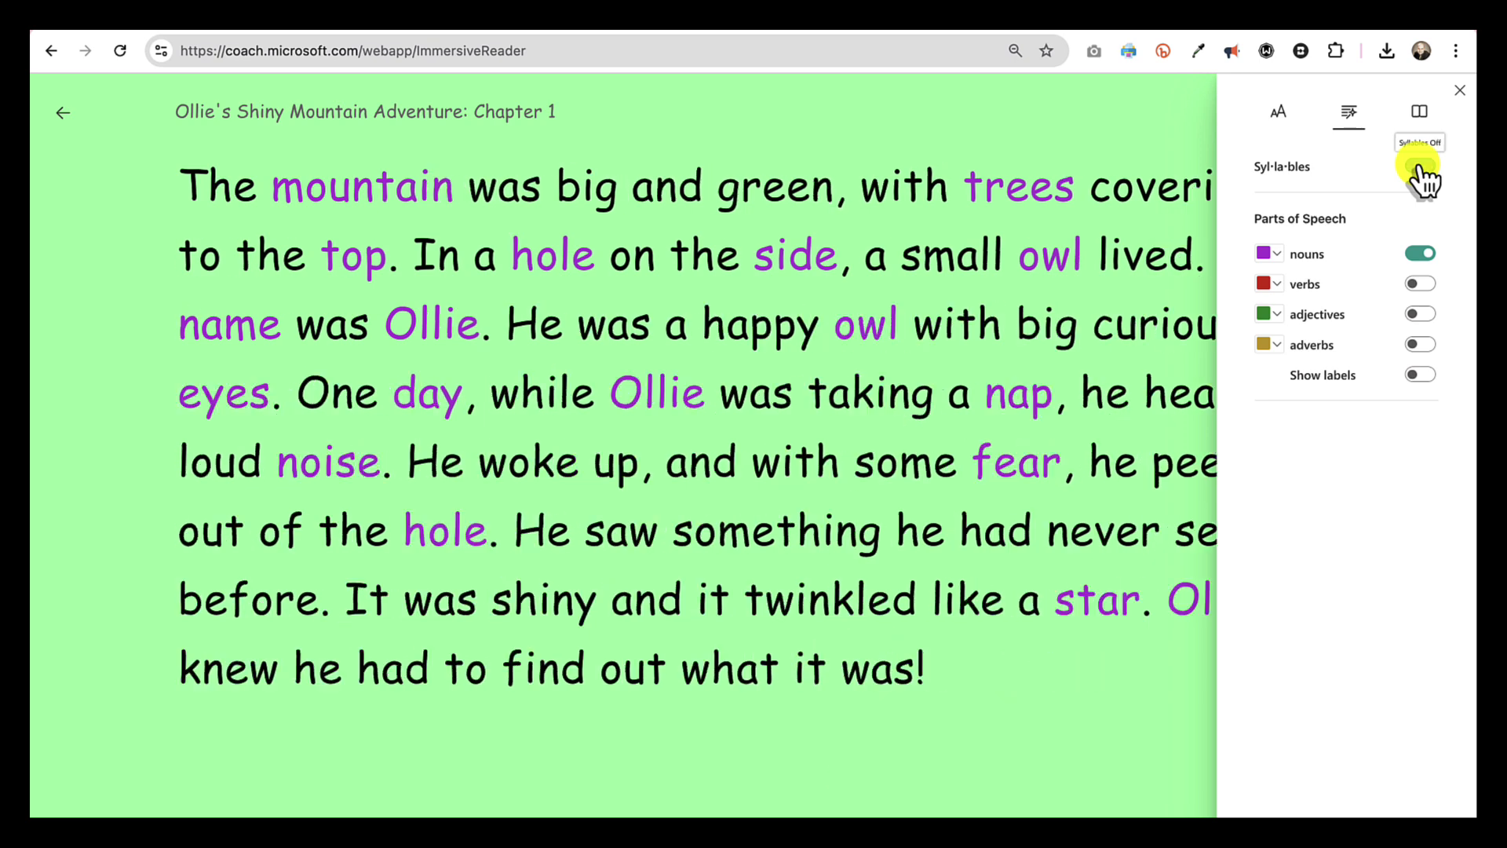
Step: Turn on Line Focus with one line, change it to three lines, and close the reading settings
click(1422, 111)
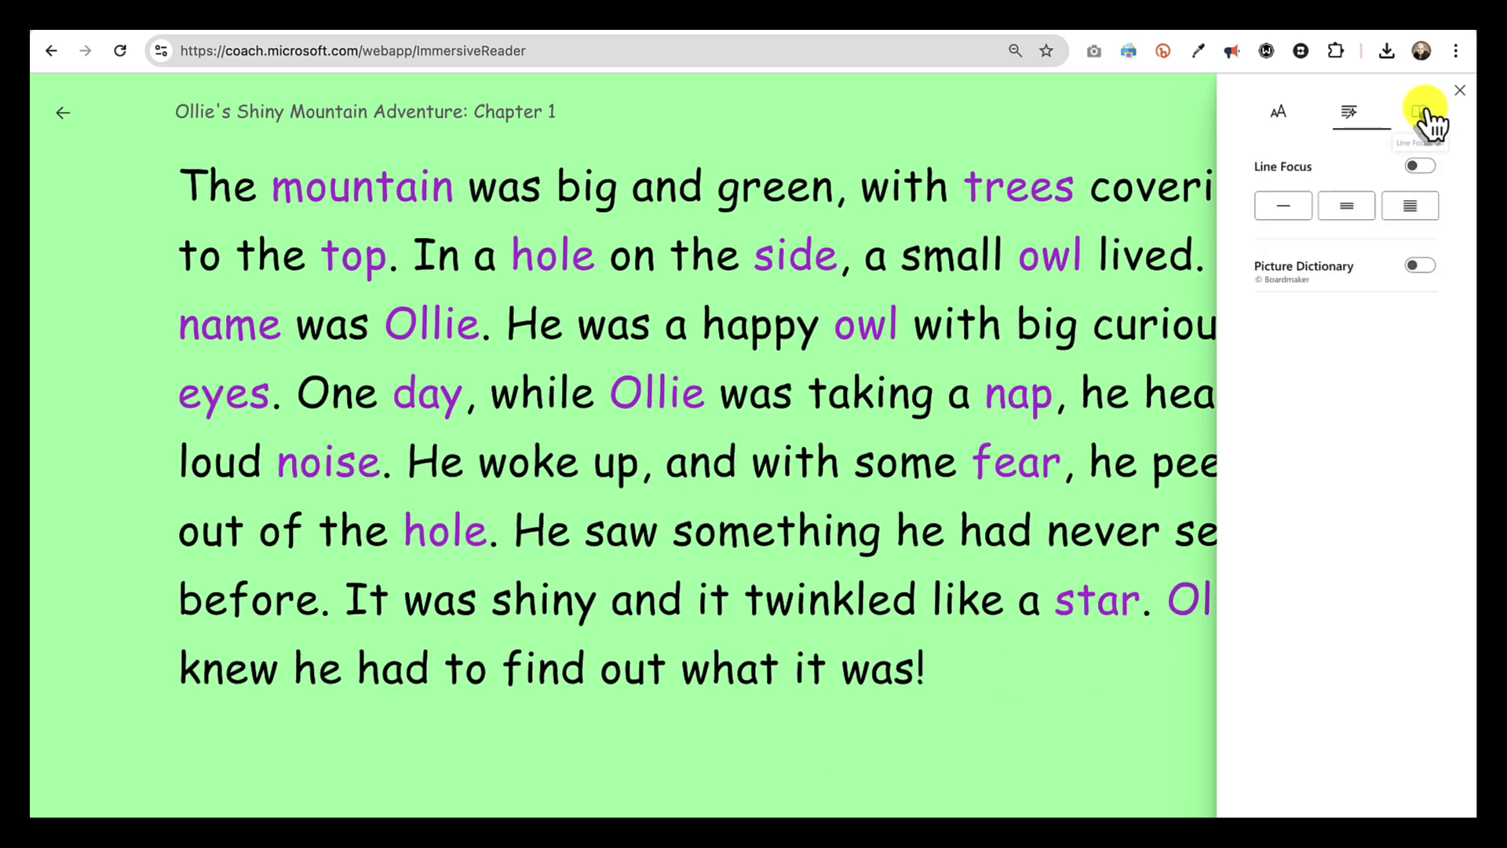
click(1299, 210)
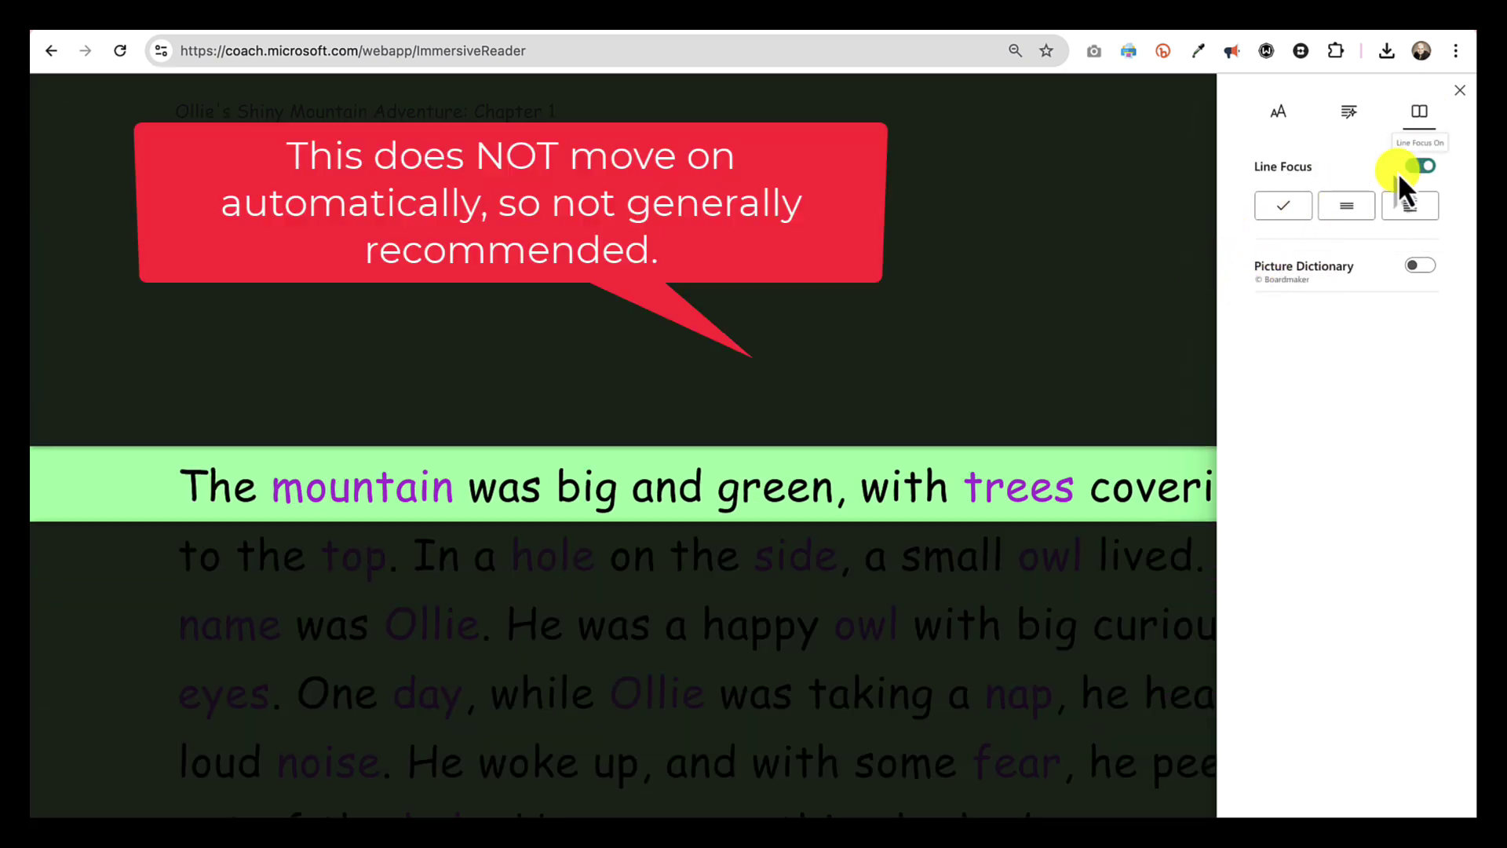
click(1364, 212)
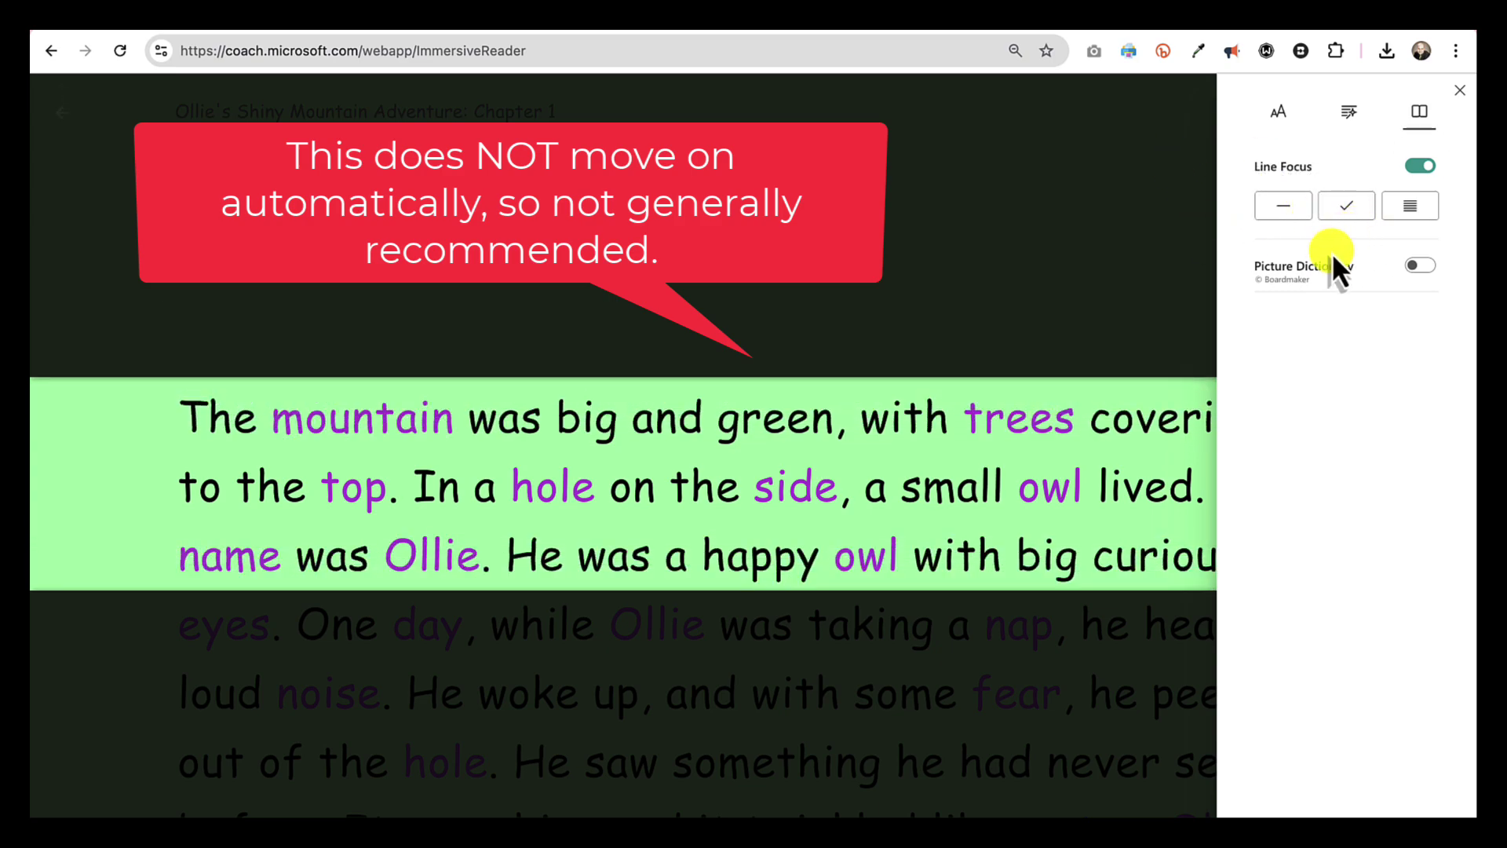
click(1459, 90)
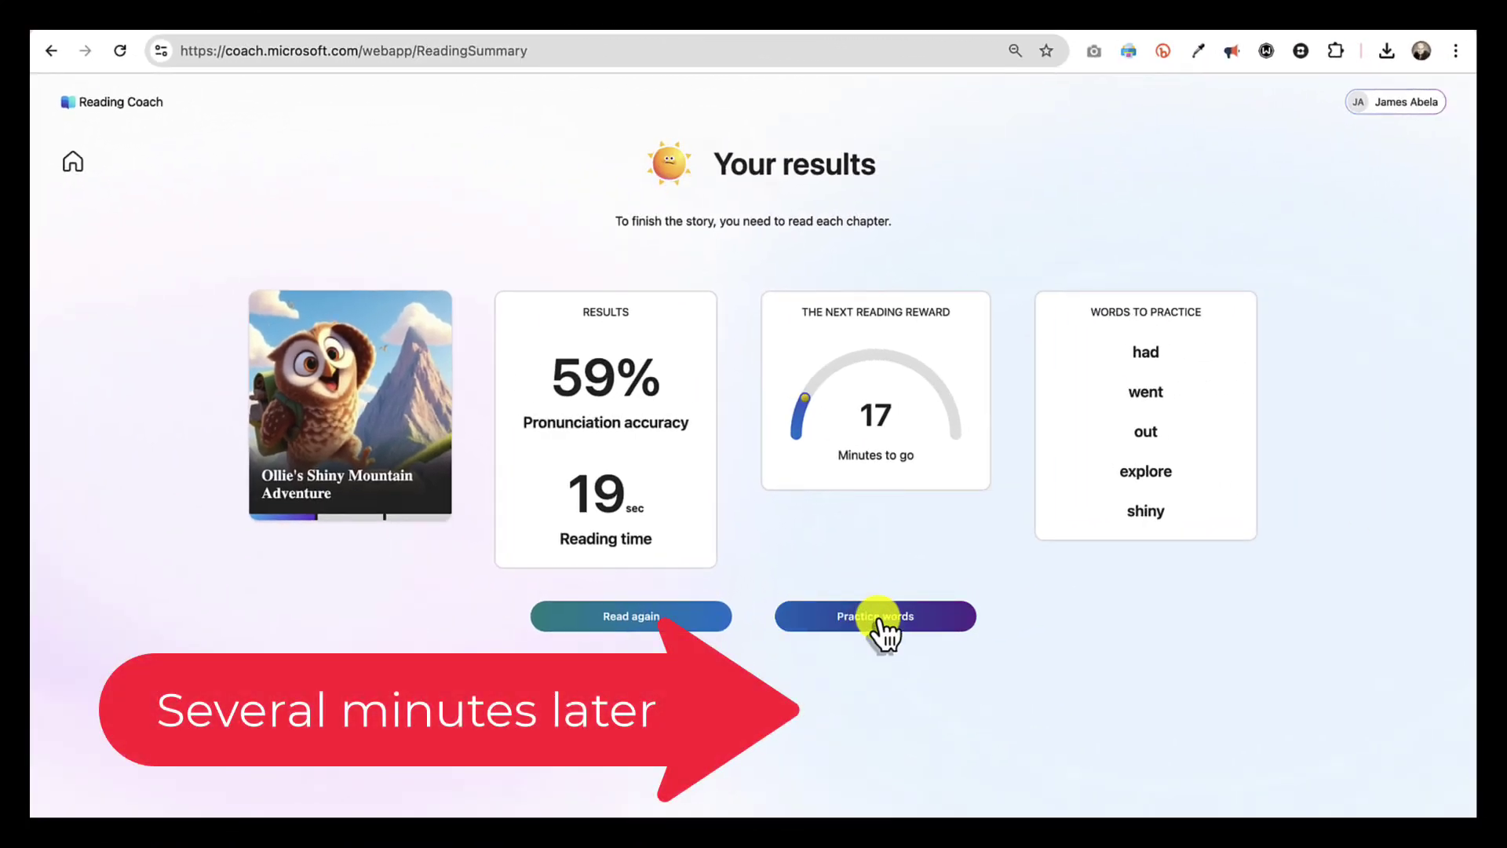
Step: Start practicing the words listed in the chapter's reading results
click(878, 621)
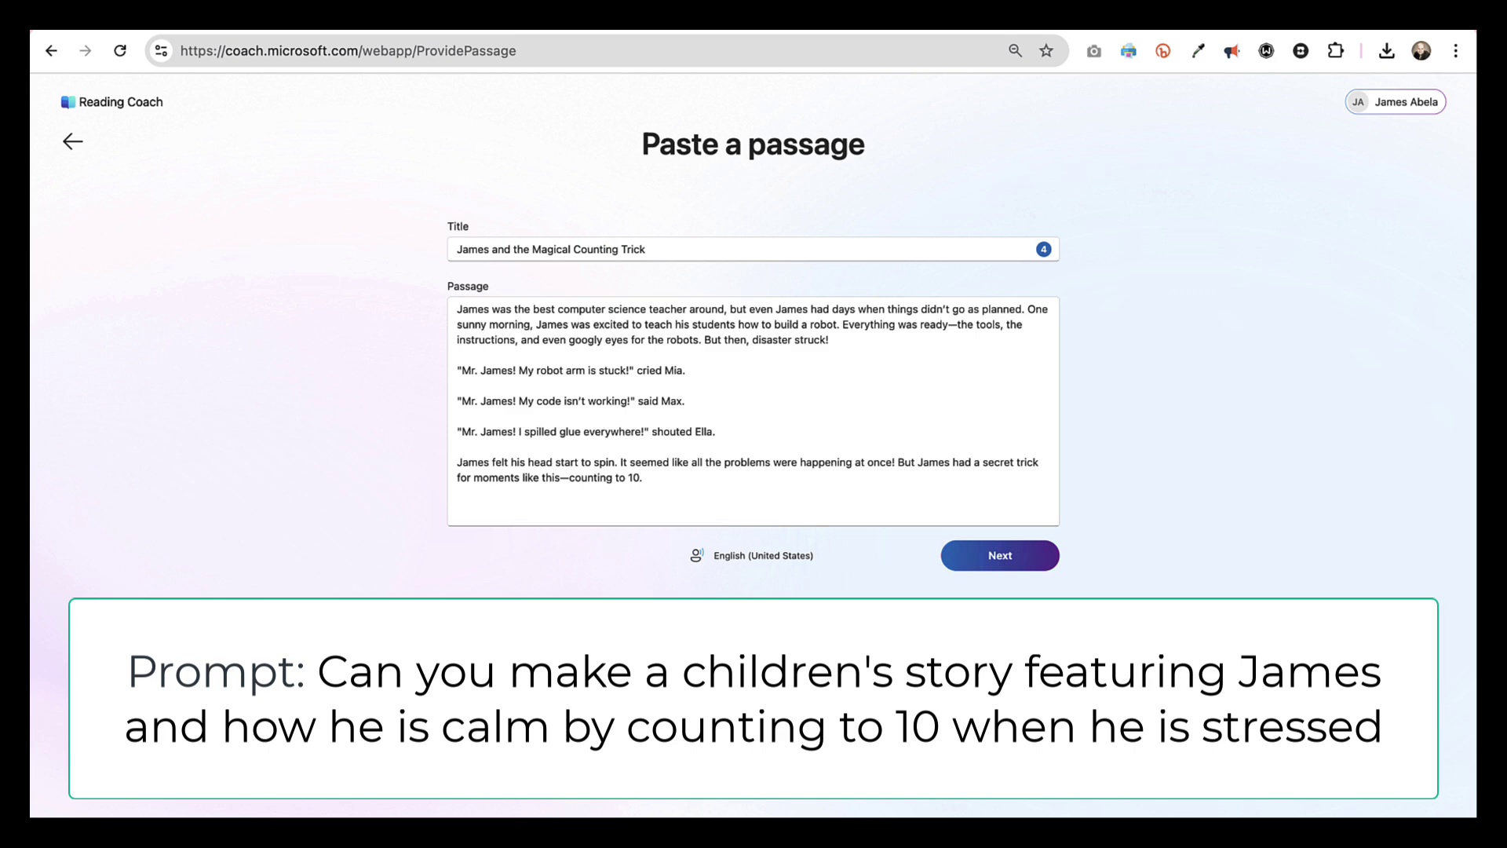
Step: Load the pasted counting-trick story into the reader without starting to read aloud, and open its text preferences
click(1000, 555)
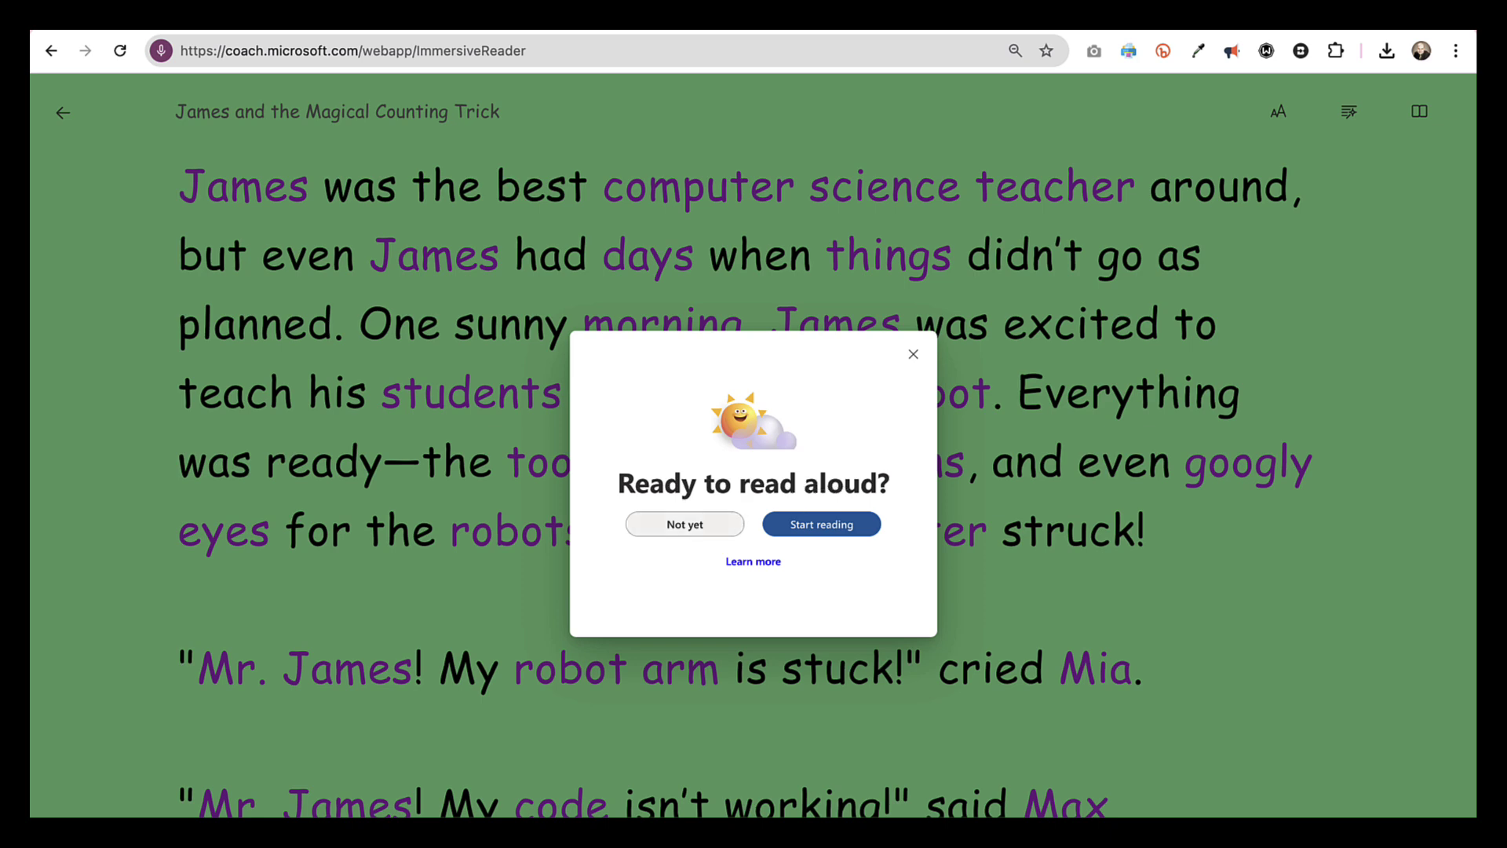
click(821, 524)
click(1278, 113)
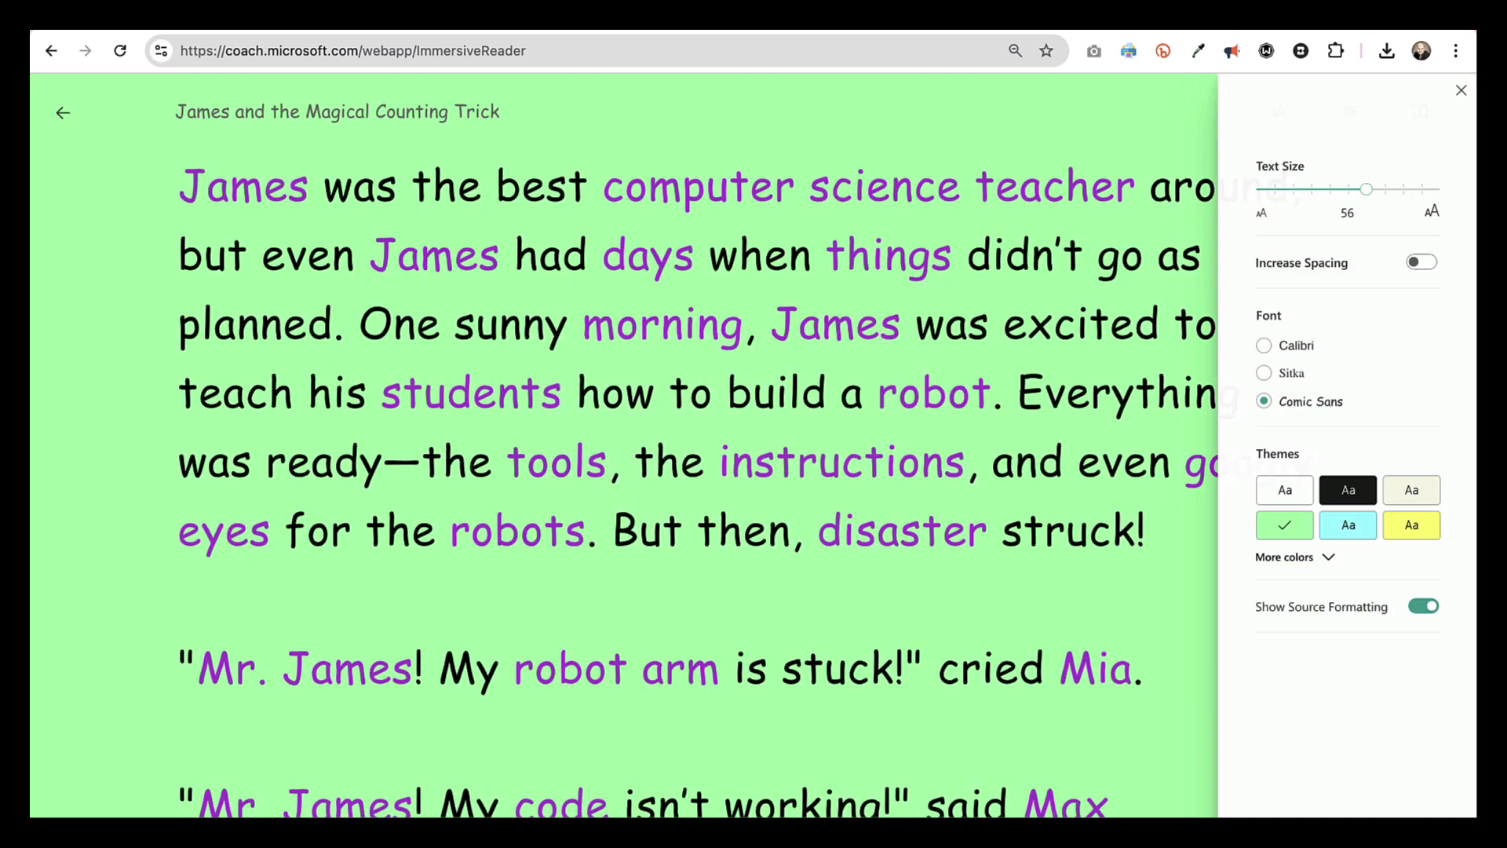
Step: Try smaller text sizes for the story, set the text size to 42, and close the text preferences
key(Left)
key(Left)
key(Left)
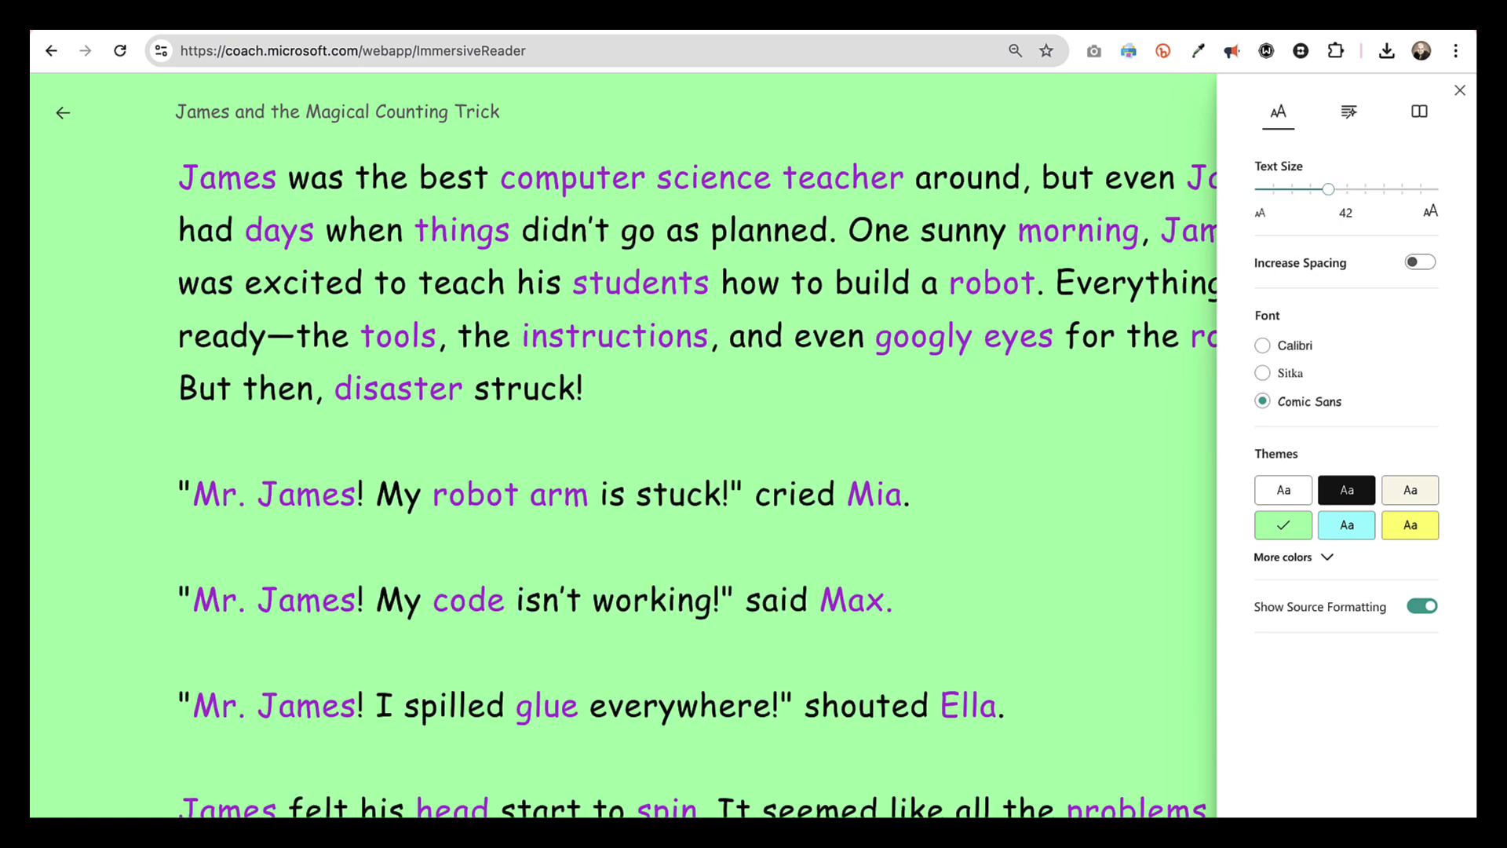
key(Left)
key(Left)
key(Left)
key(Right)
key(Right)
key(Right)
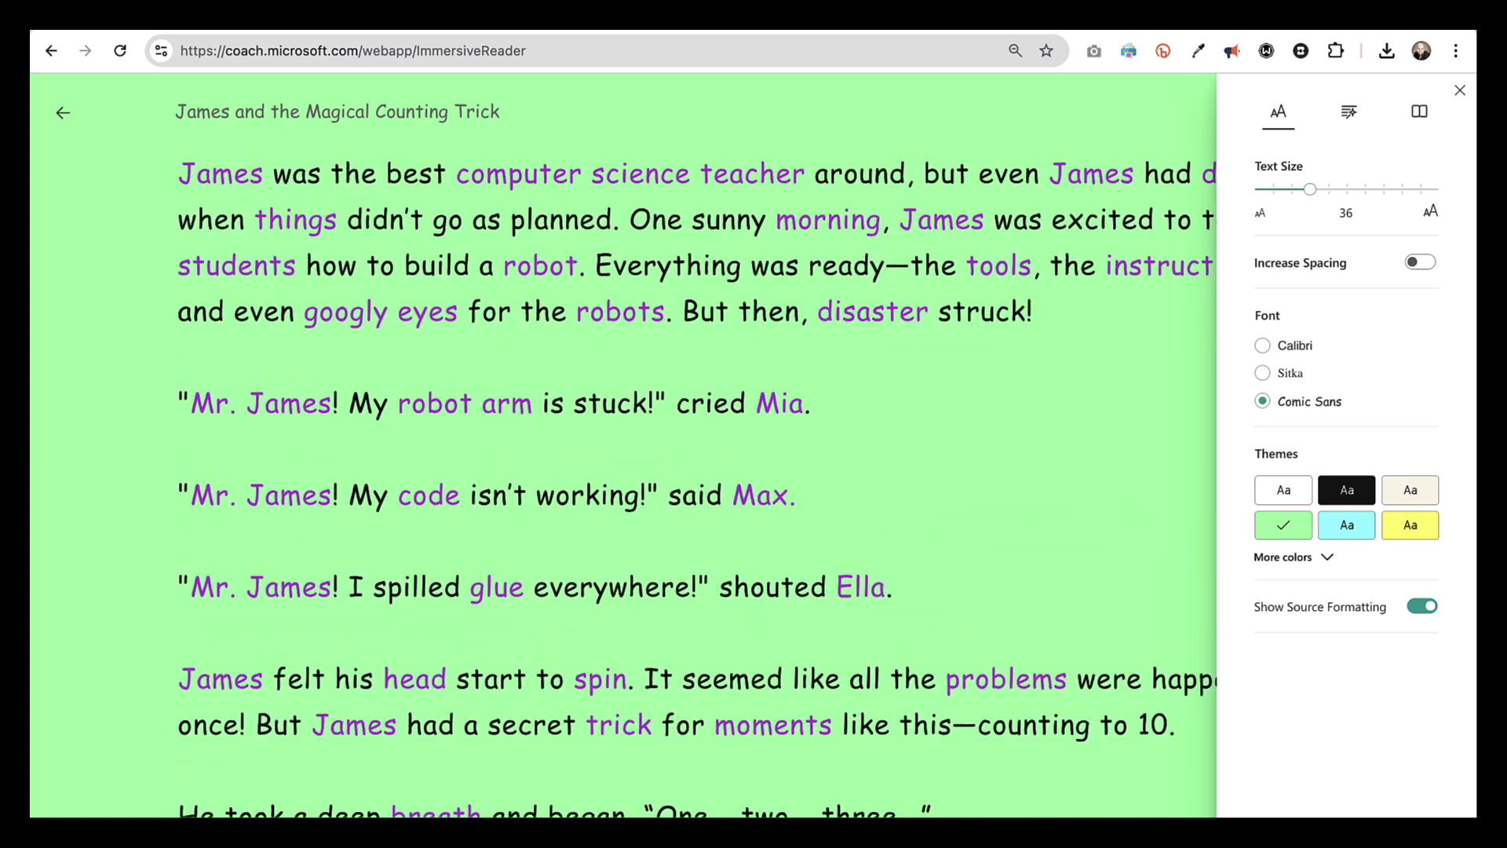
key(Right)
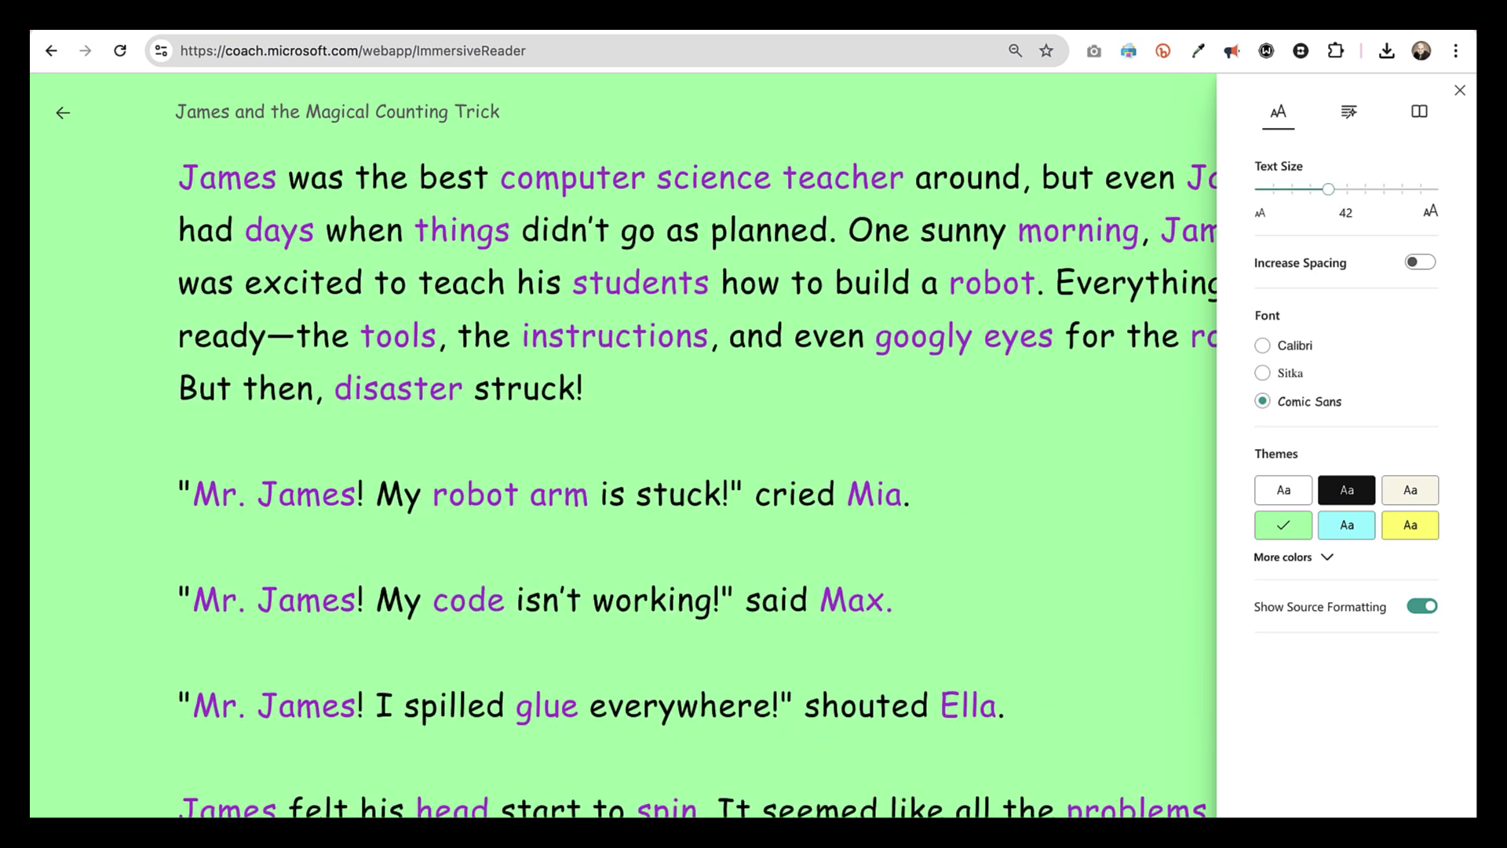
key(Right)
key(Left)
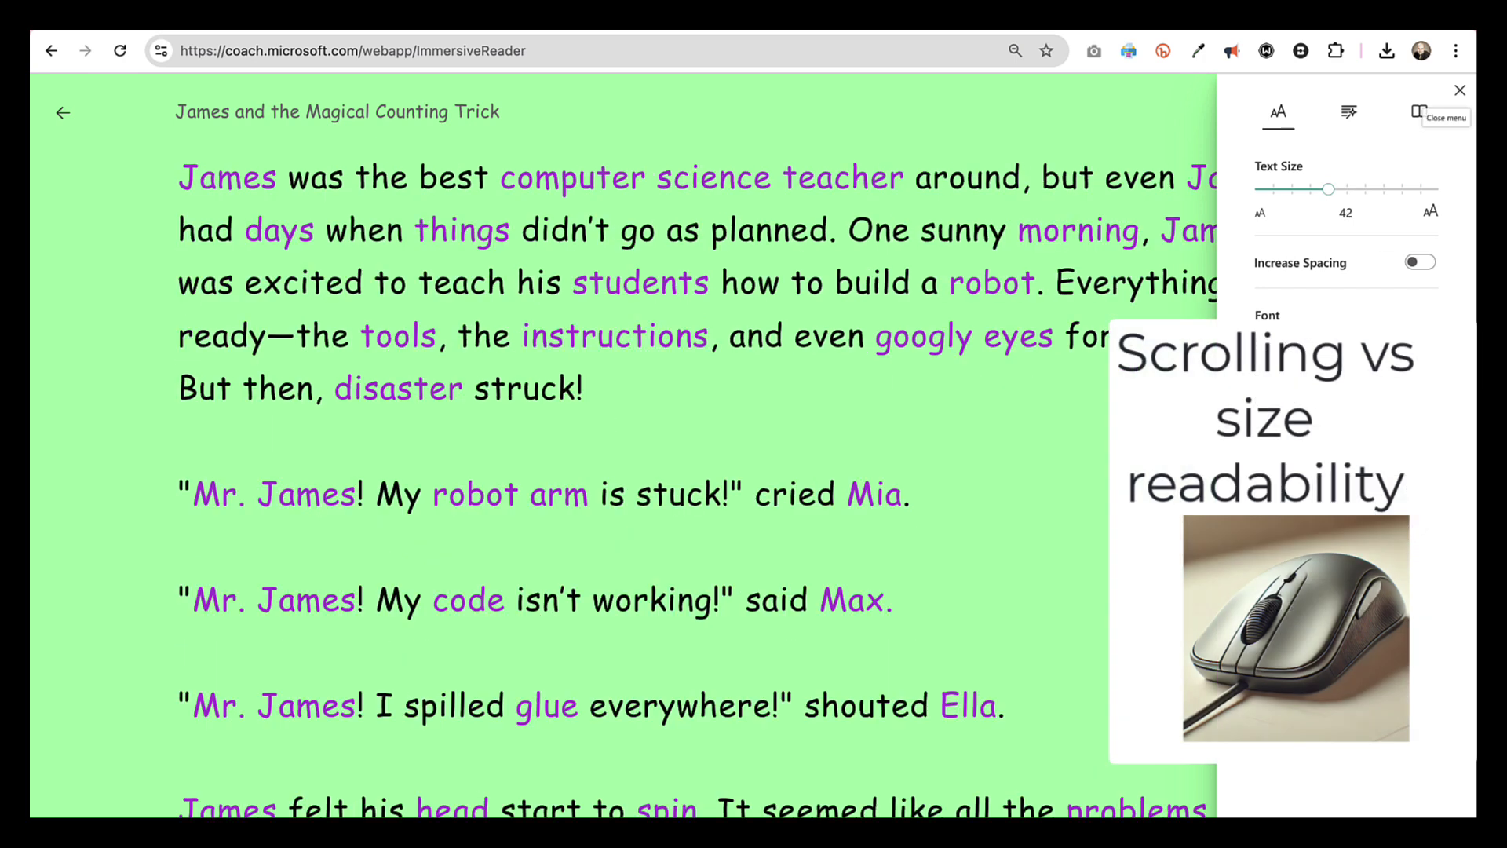
key(Escape)
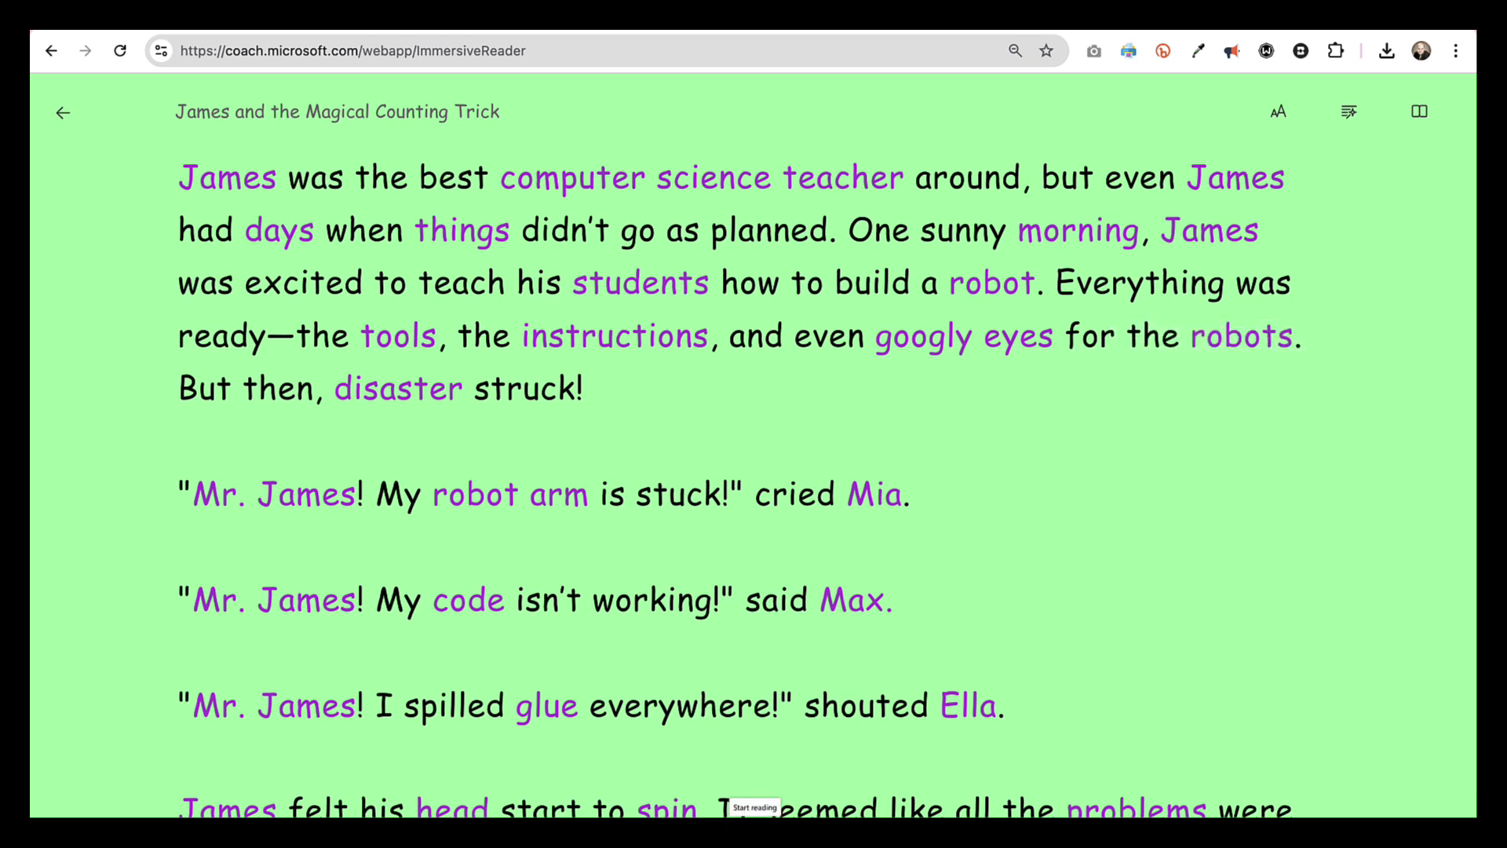
Step: Start a reading session for the counting-trick story and read it aloud from the opening through the final paragraph
click(754, 815)
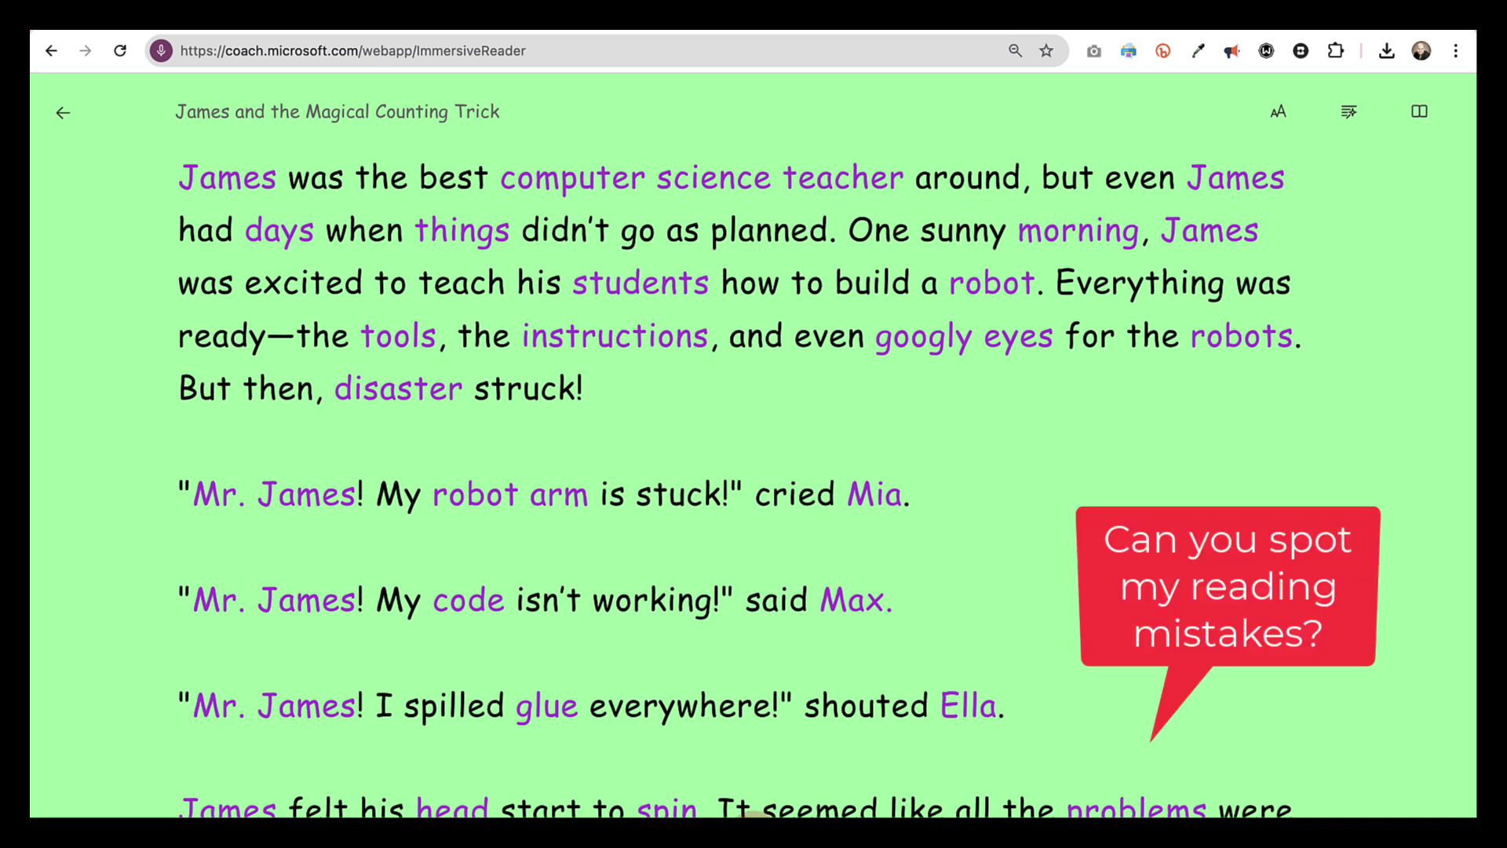
scroll(753, 482, down, 2)
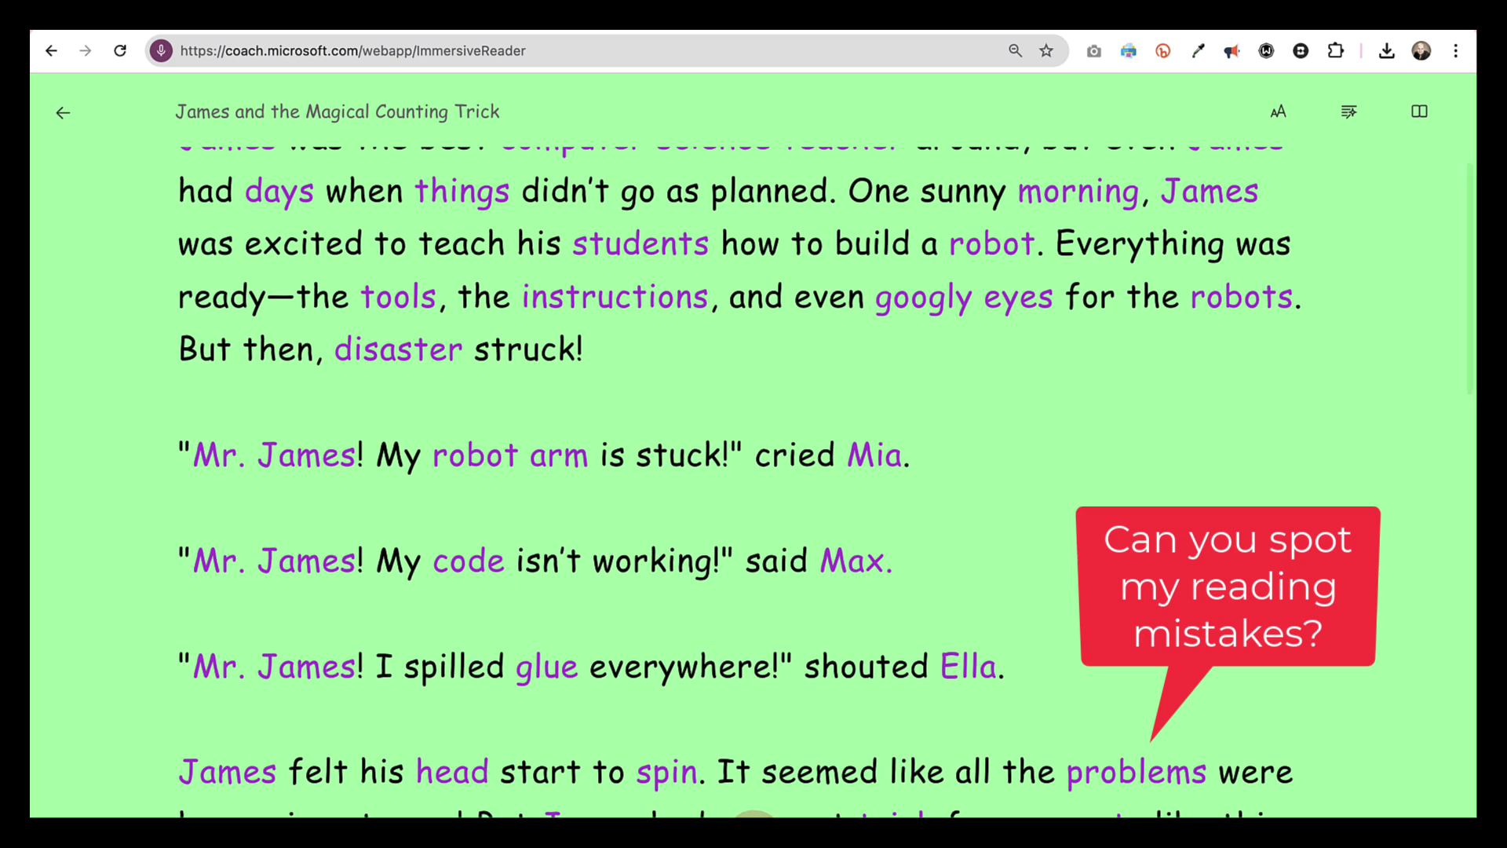
scroll(753, 484, down, 1)
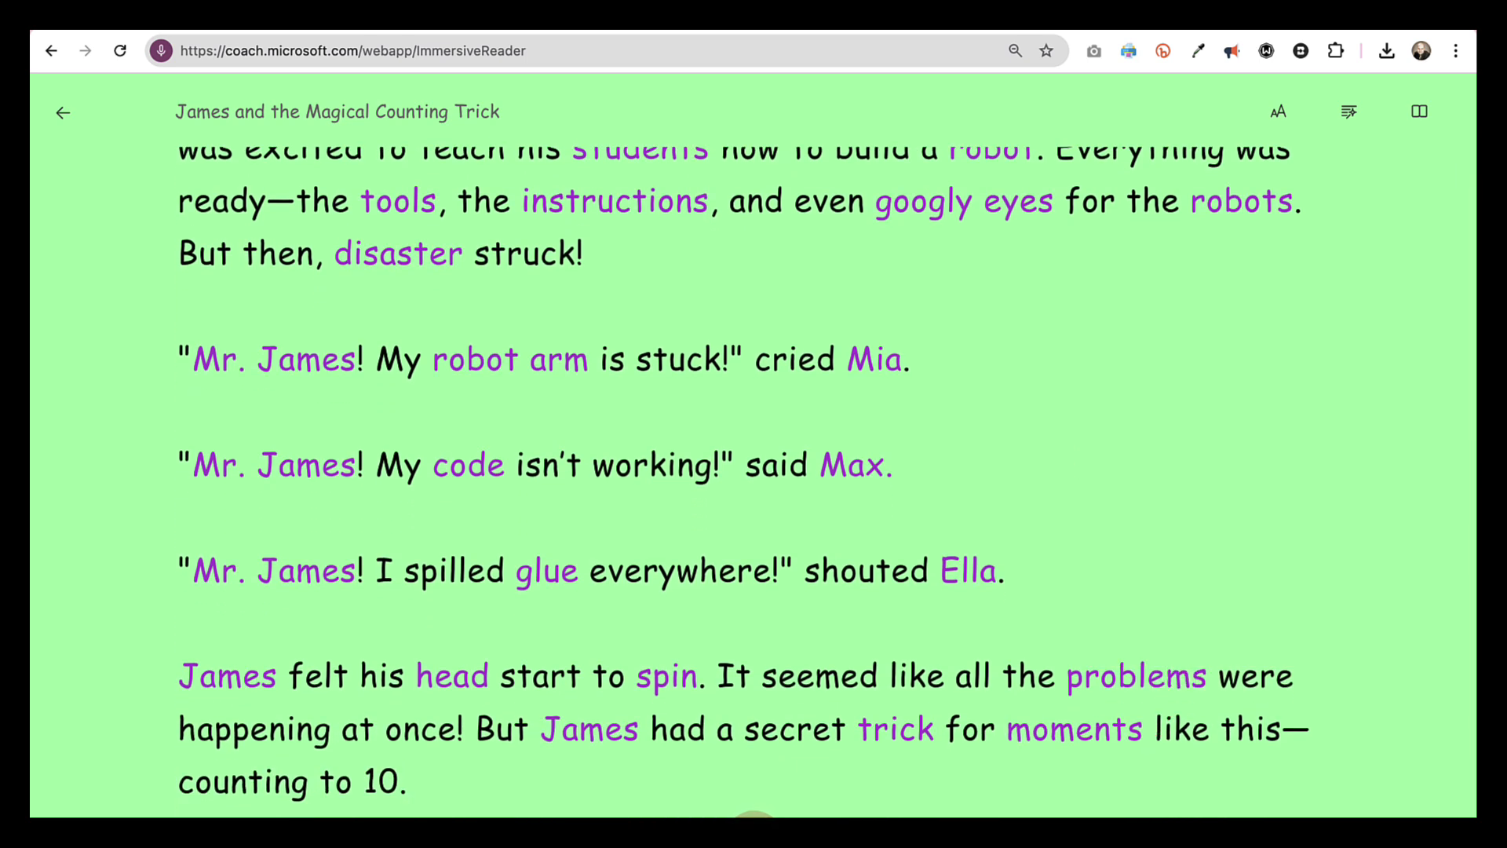
scroll(754, 483, down, 1)
scroll(753, 482, down, 2)
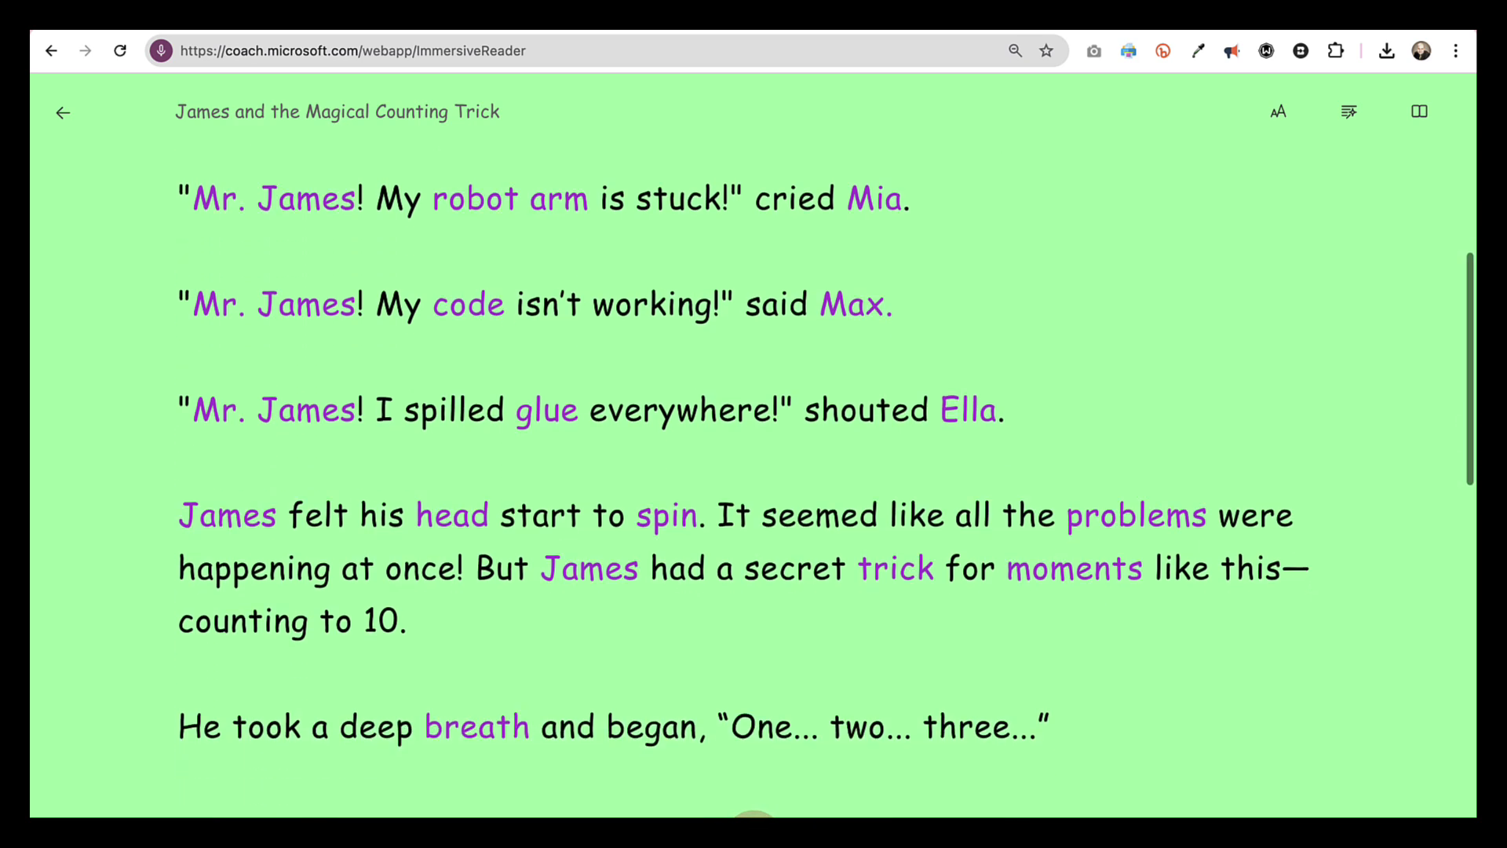
scroll(754, 483, down, 1)
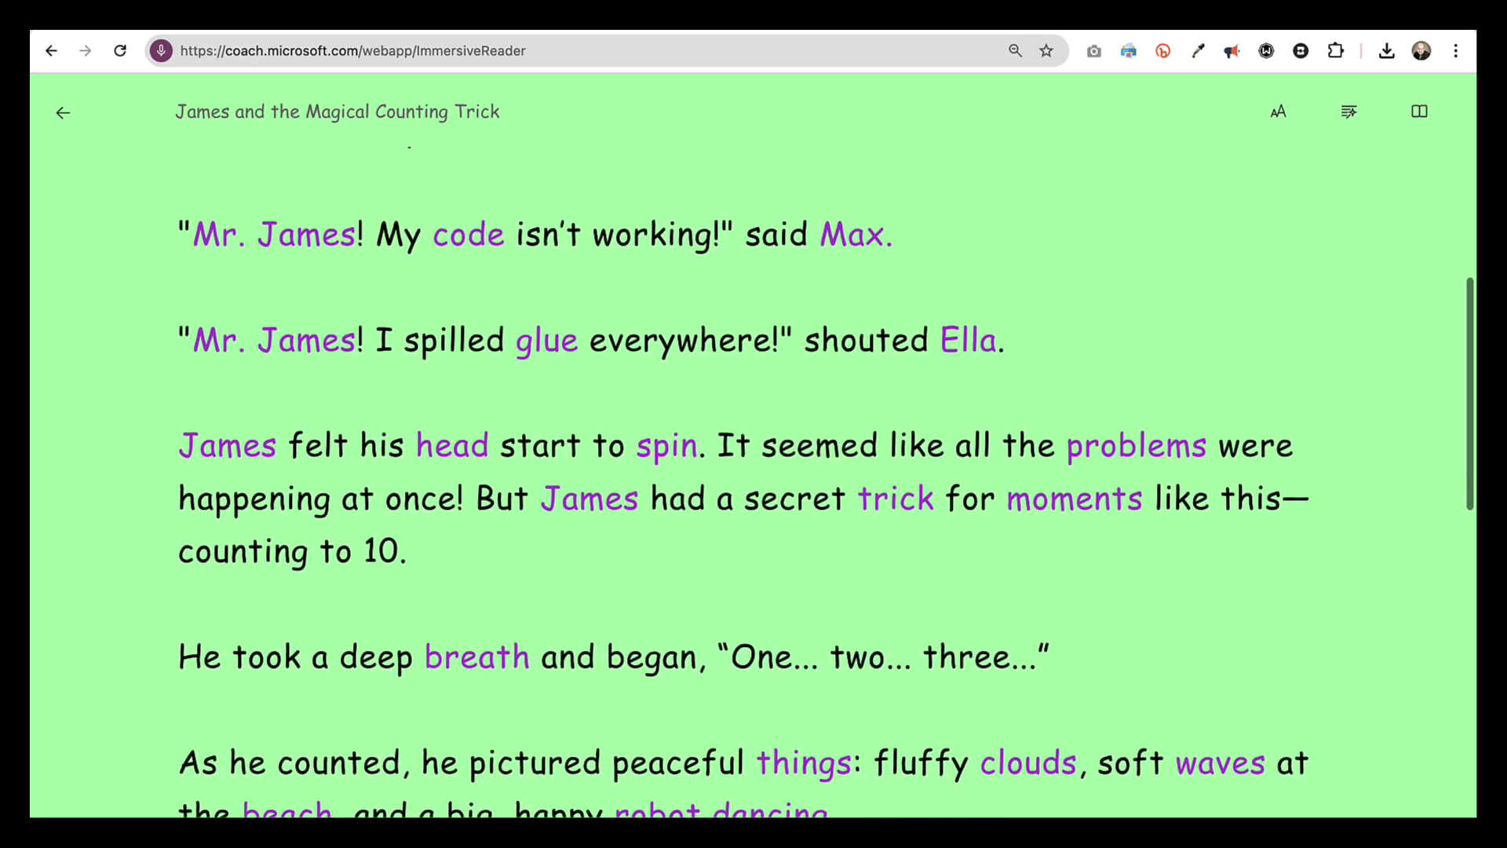
scroll(753, 484, down, 1)
scroll(753, 483, down, 1)
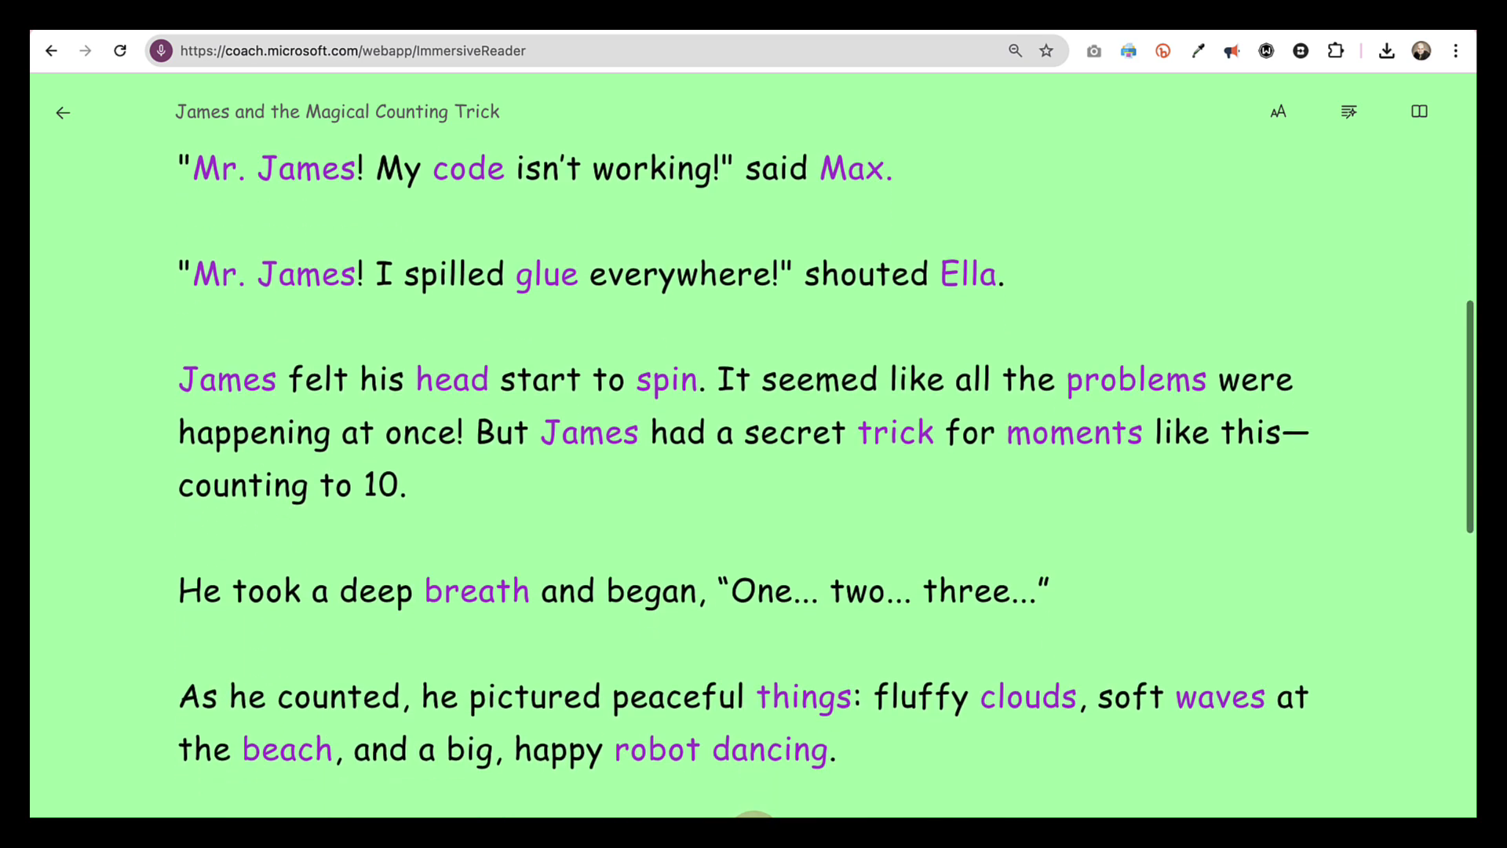
scroll(754, 483, down, 1)
scroll(753, 483, down, 1)
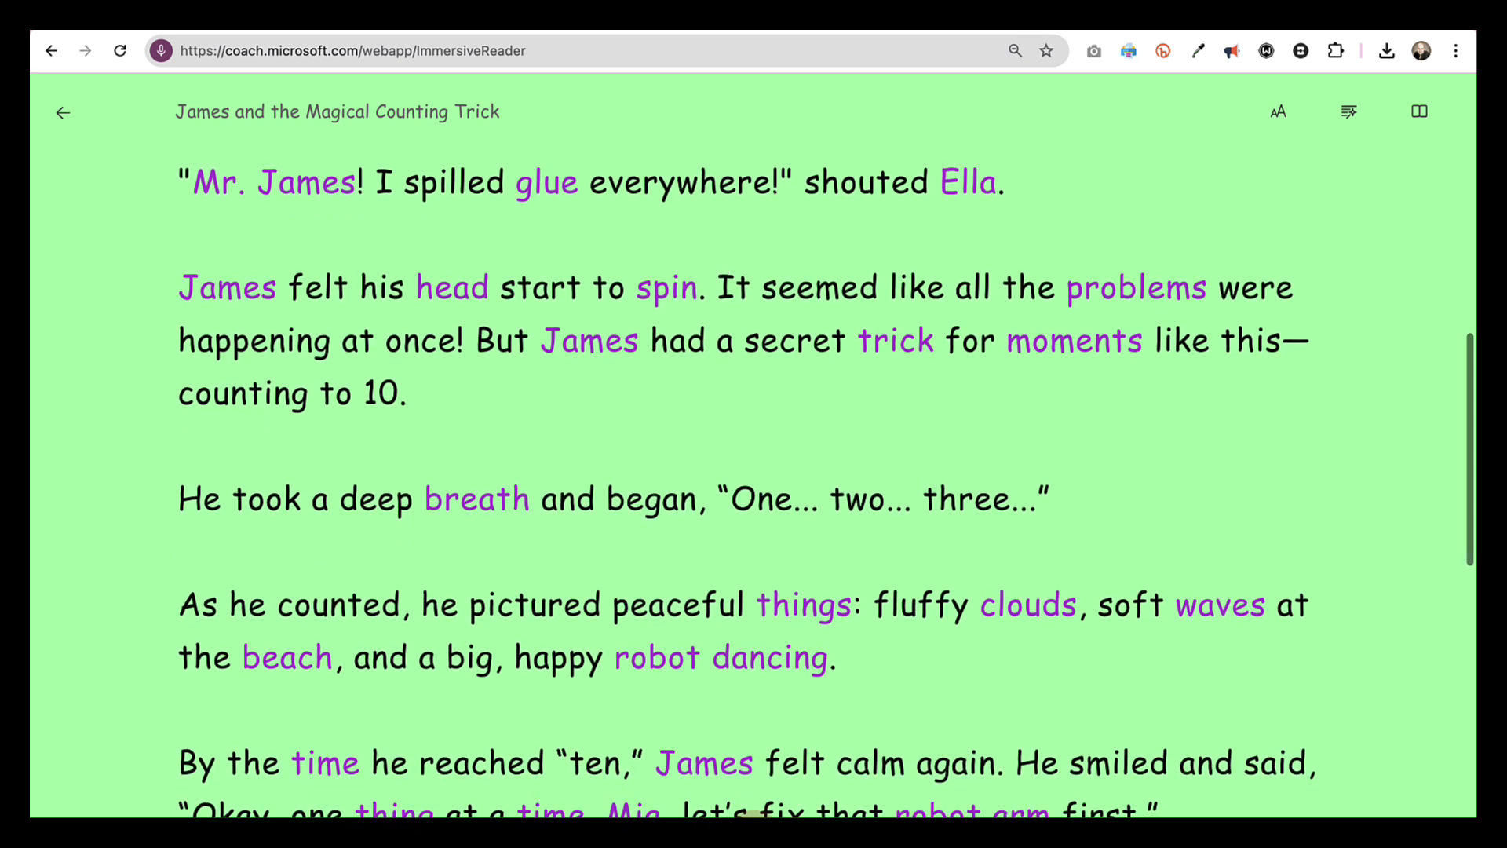
scroll(753, 483, down, 2)
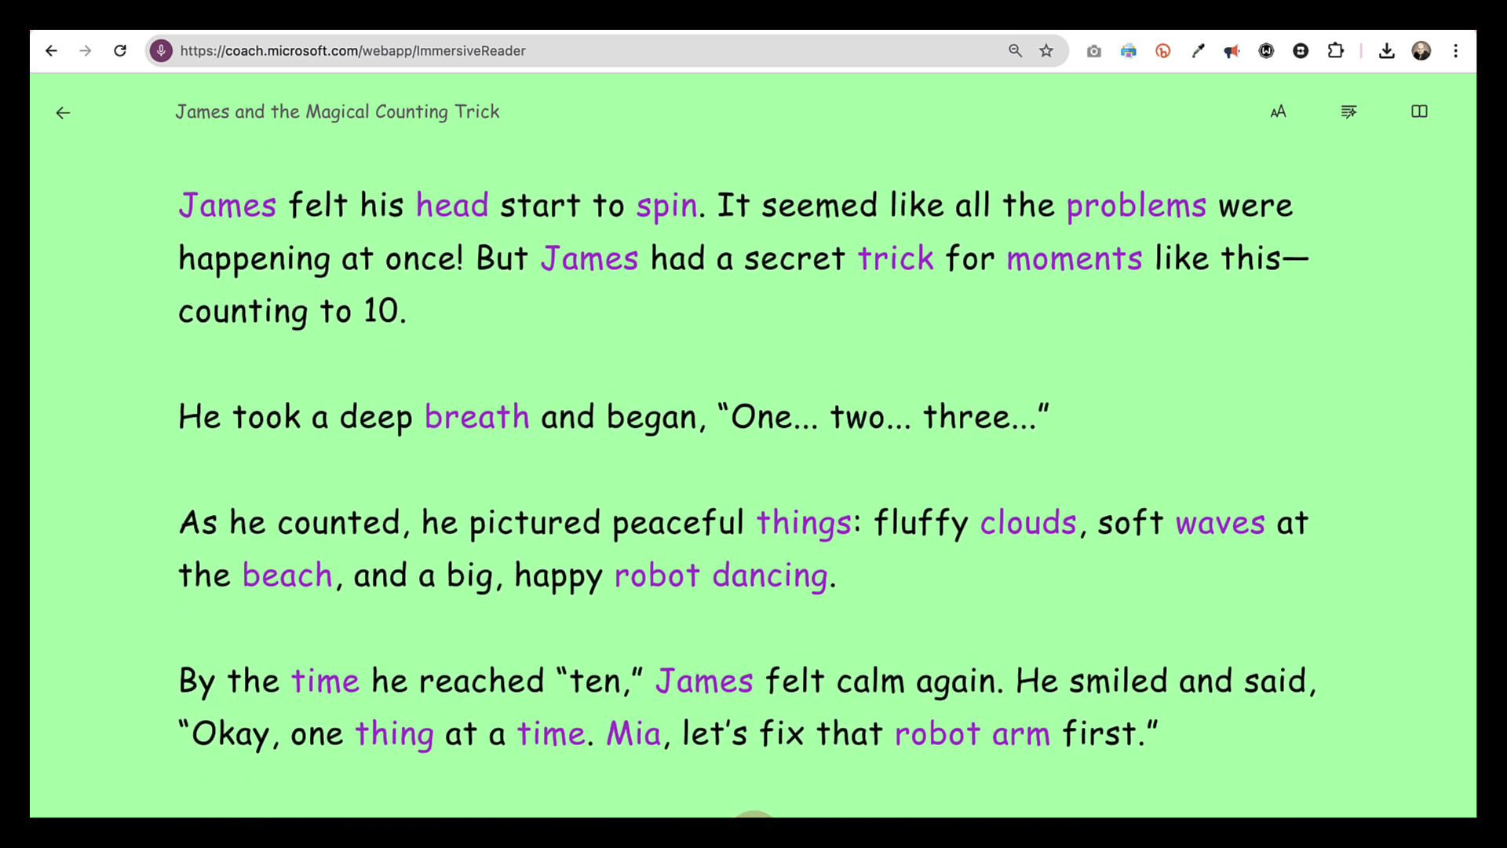
scroll(754, 483, down, 1)
scroll(754, 482, down, 1)
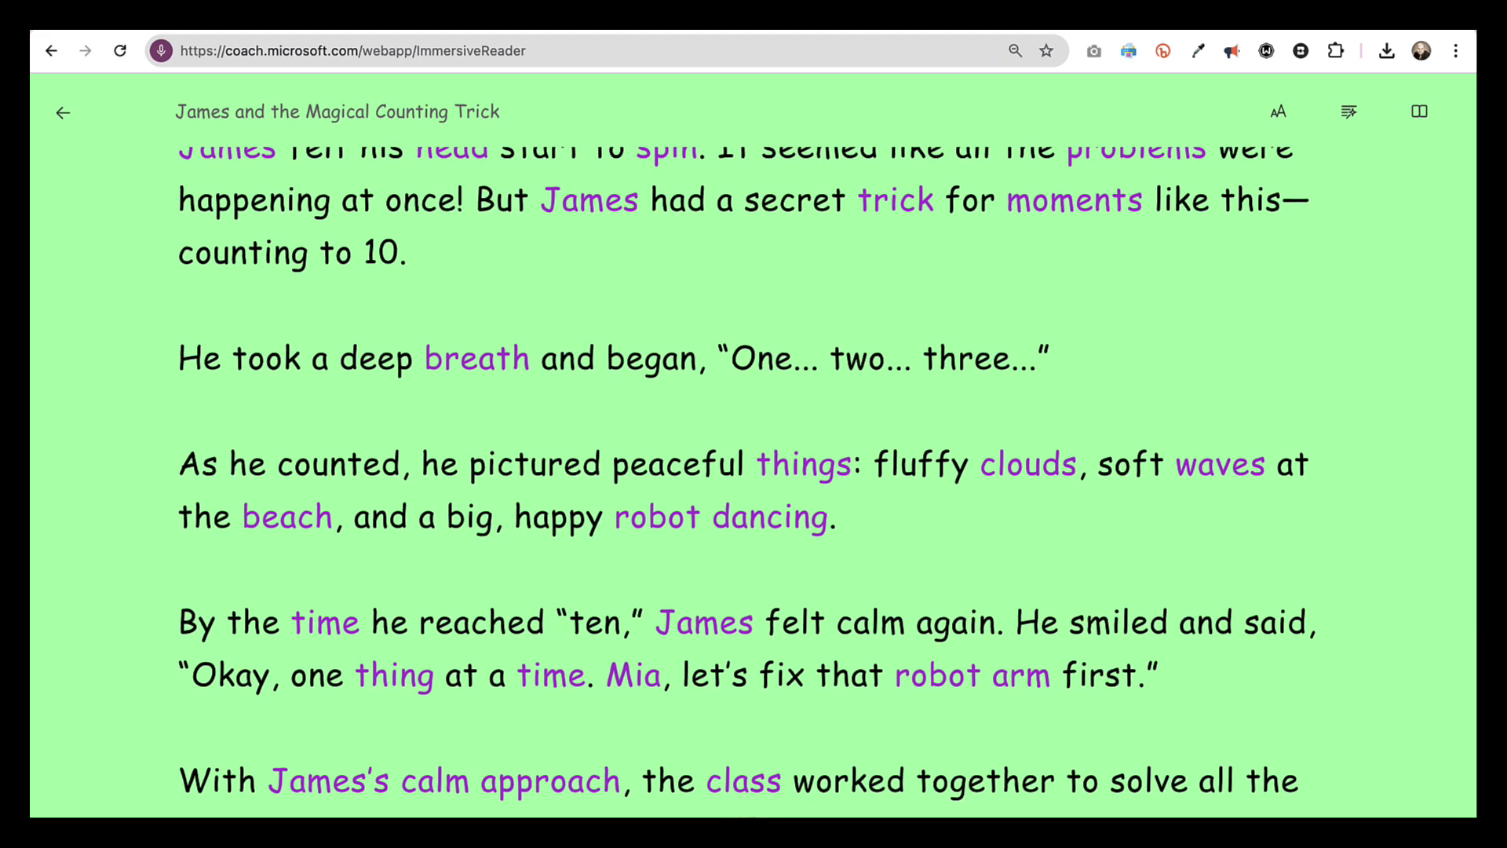
scroll(754, 483, down, 1)
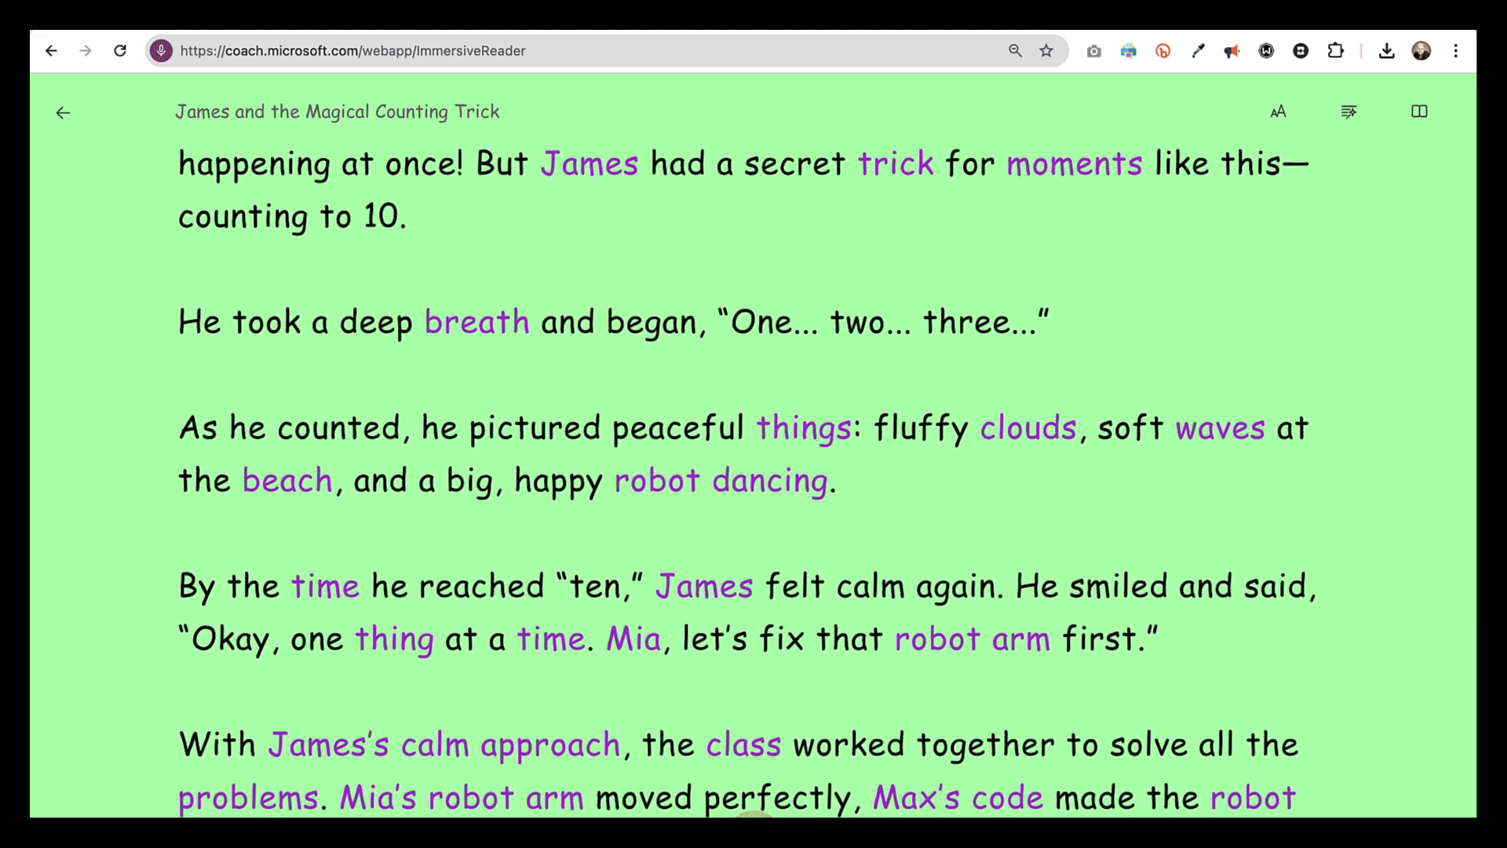
scroll(754, 483, down, 2)
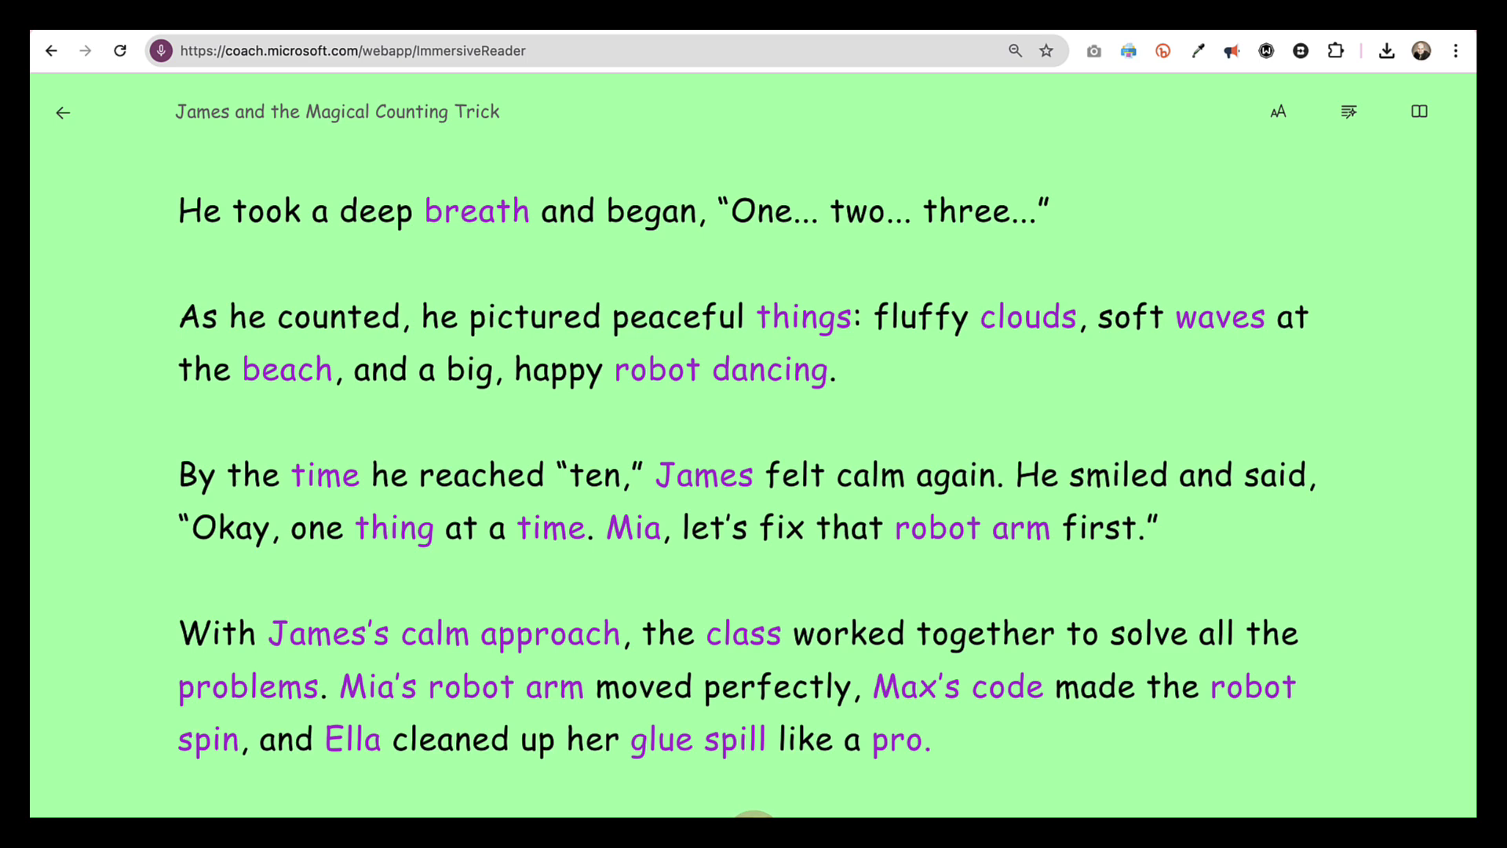
scroll(754, 483, down, 1)
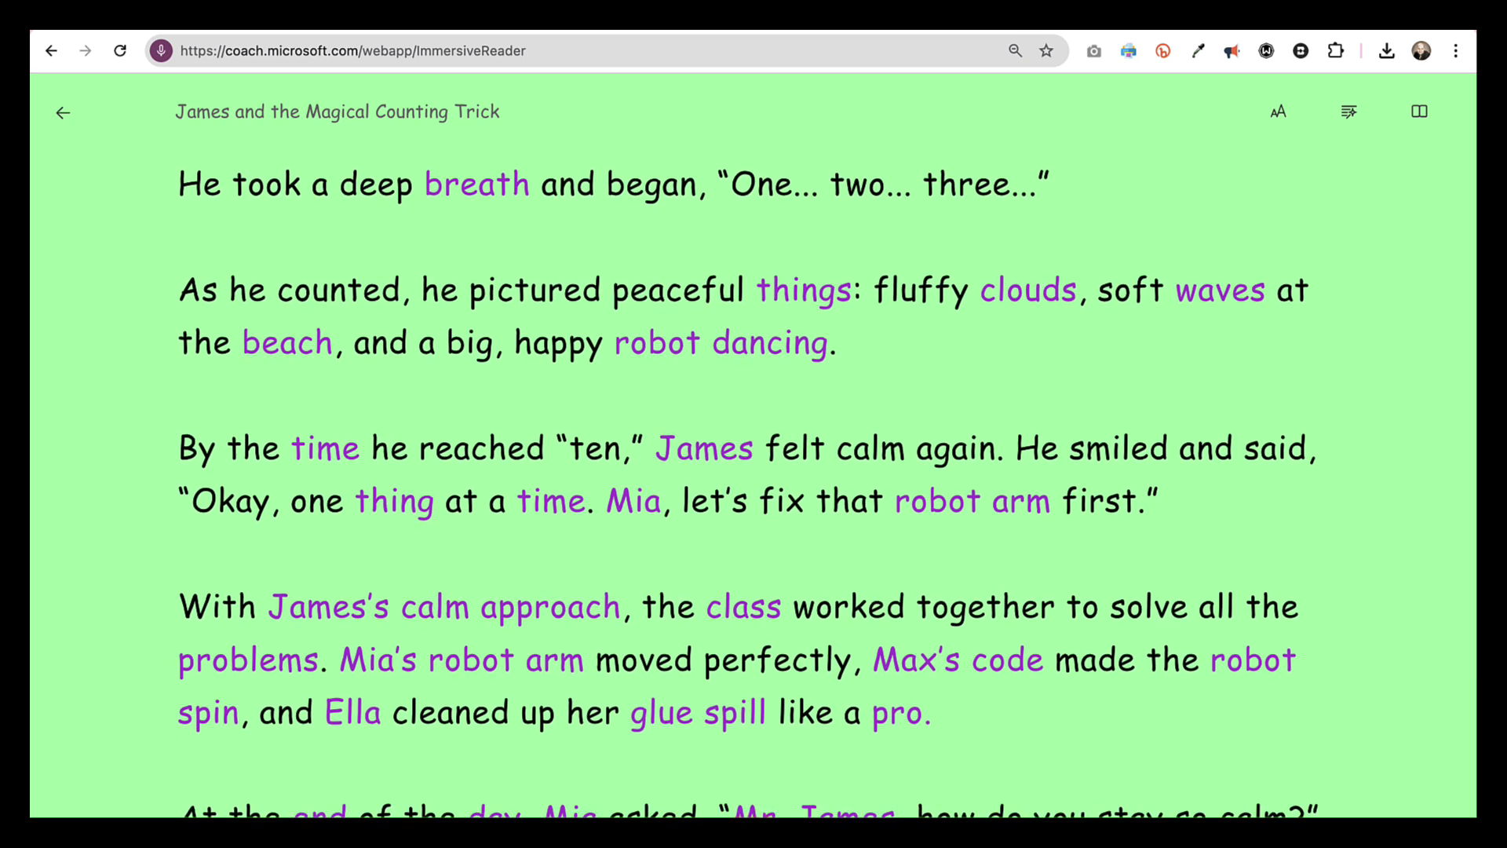
scroll(753, 483, down, 1)
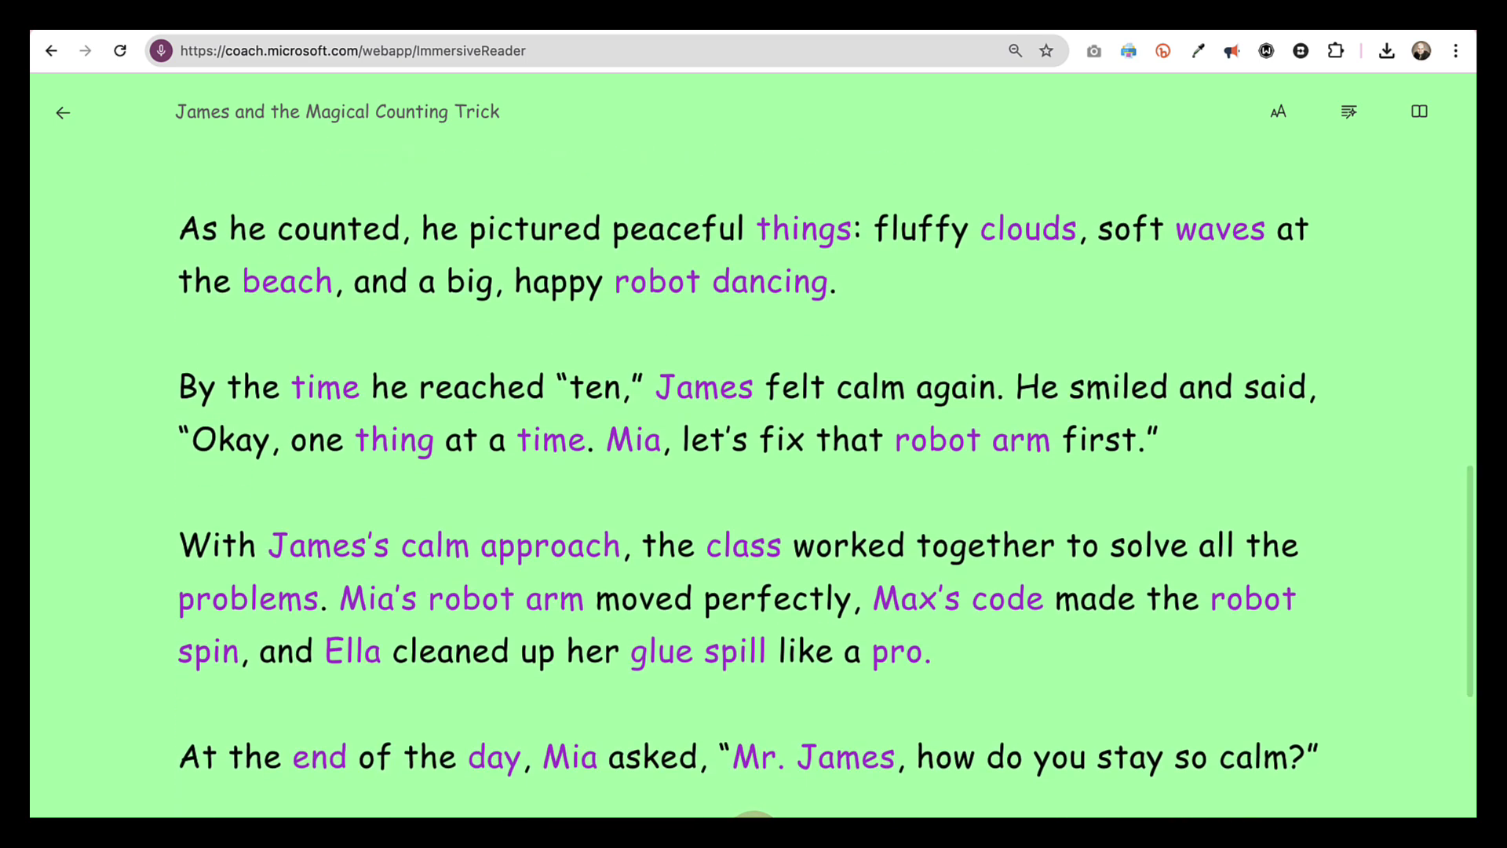
scroll(754, 484, down, 1)
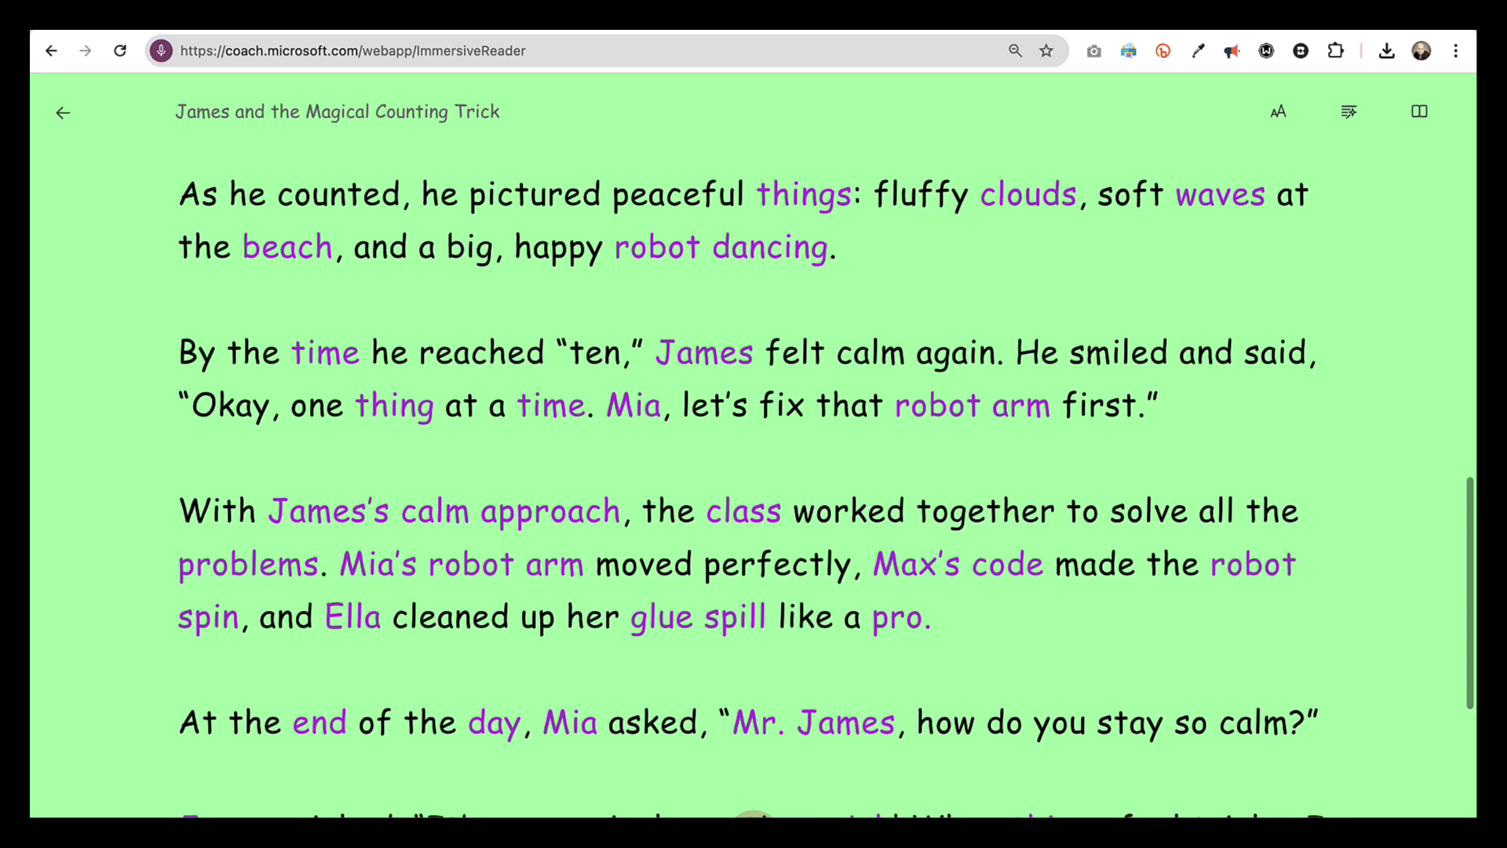
scroll(753, 484, down, 1)
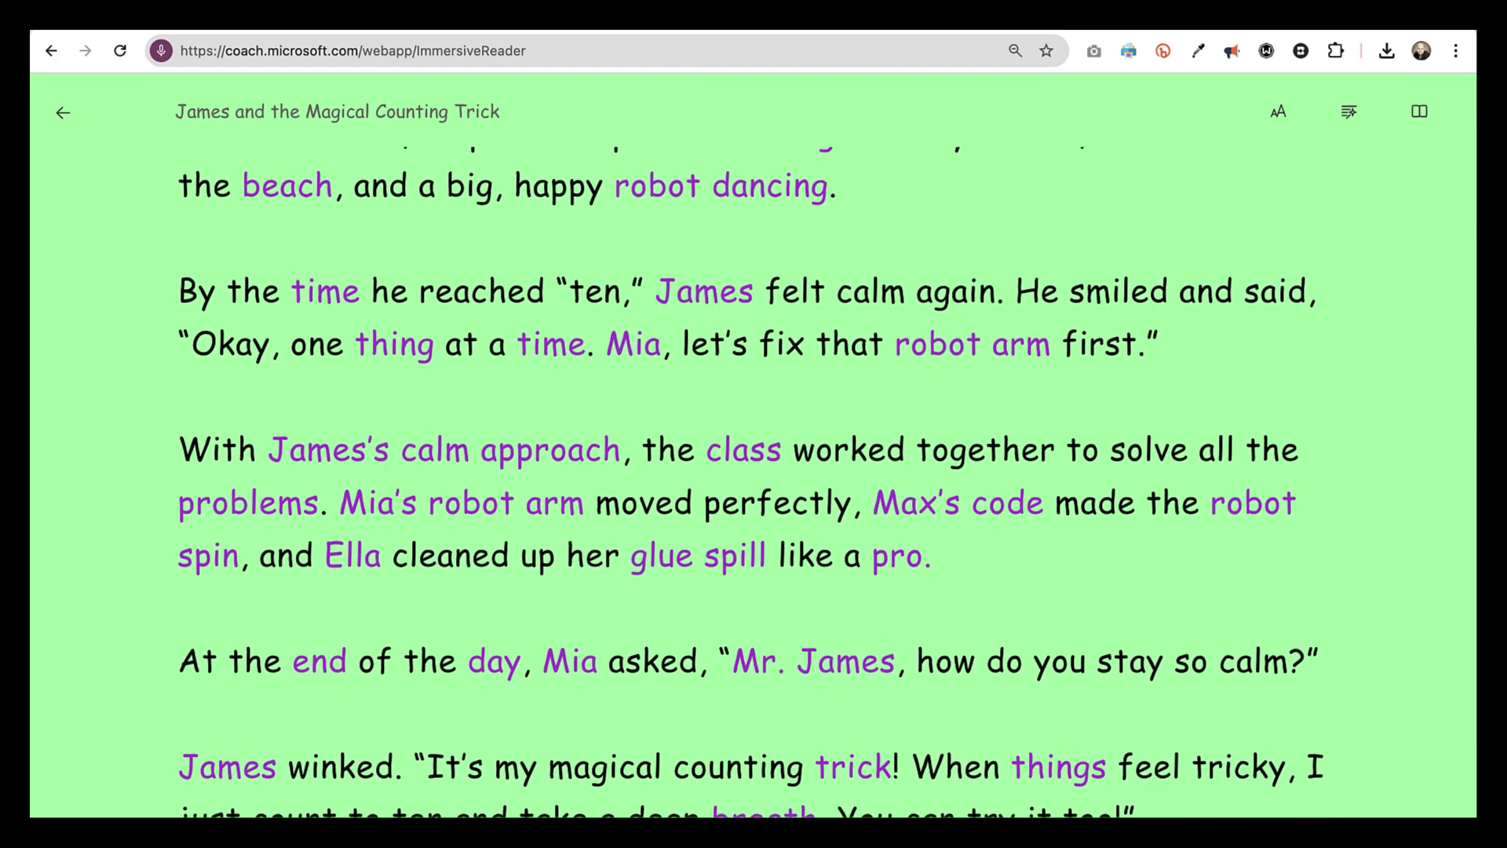
scroll(753, 484, down, 1)
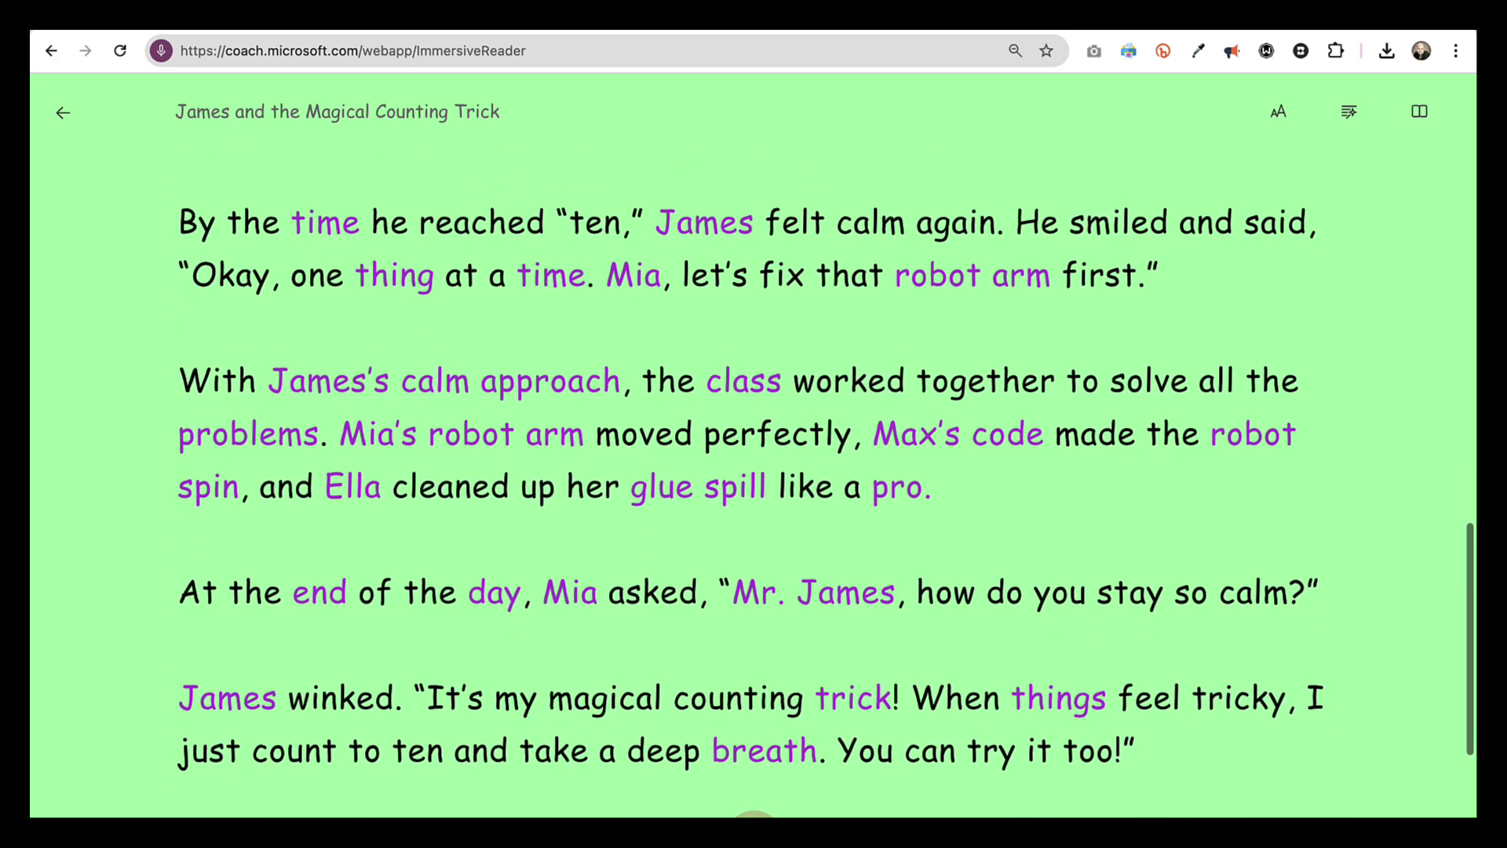
scroll(754, 482, down, 1)
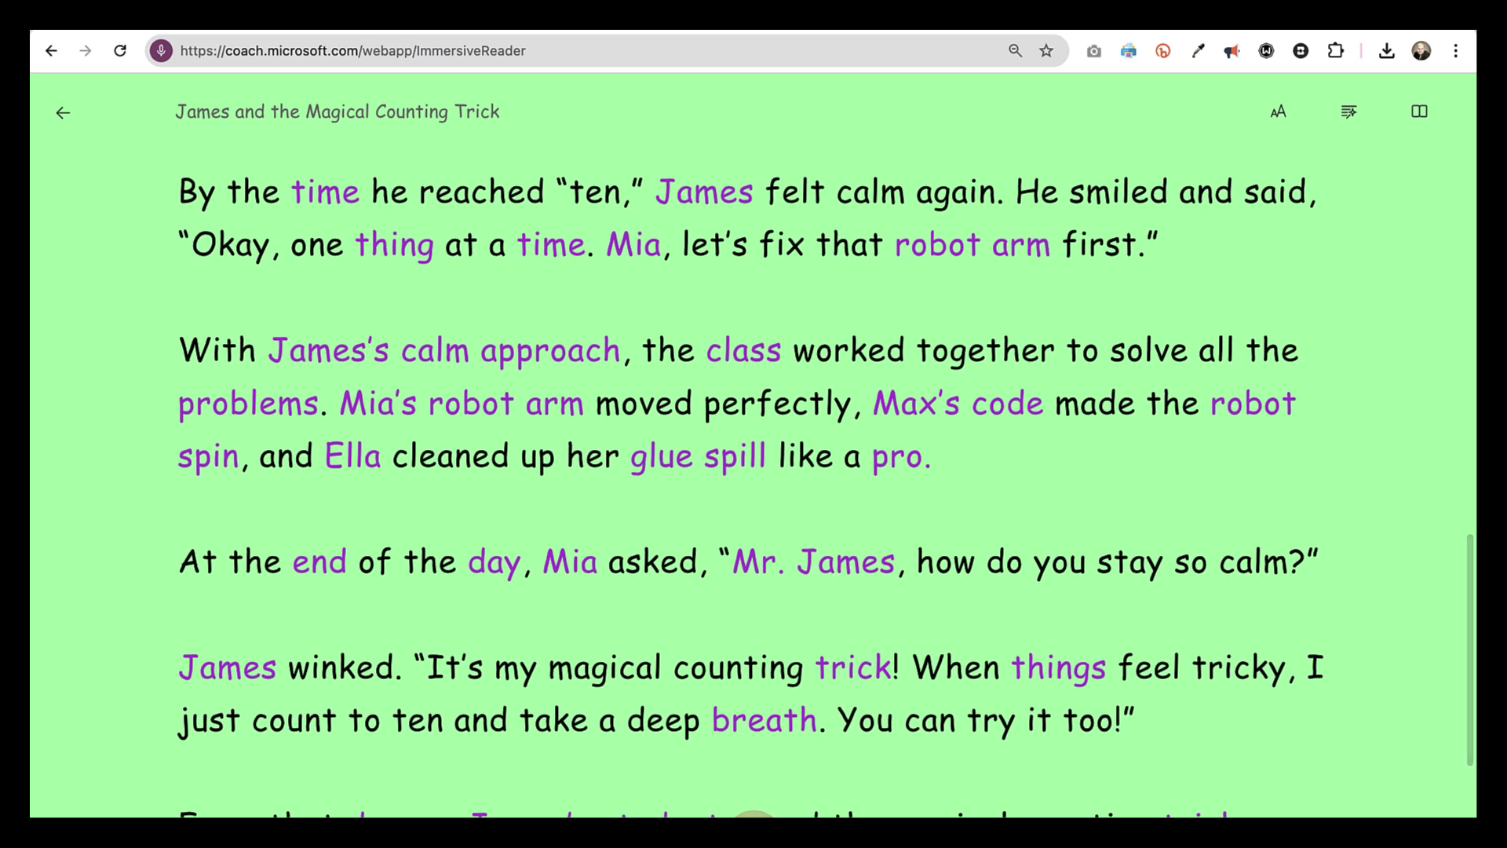
scroll(753, 483, down, 1)
scroll(755, 484, down, 1)
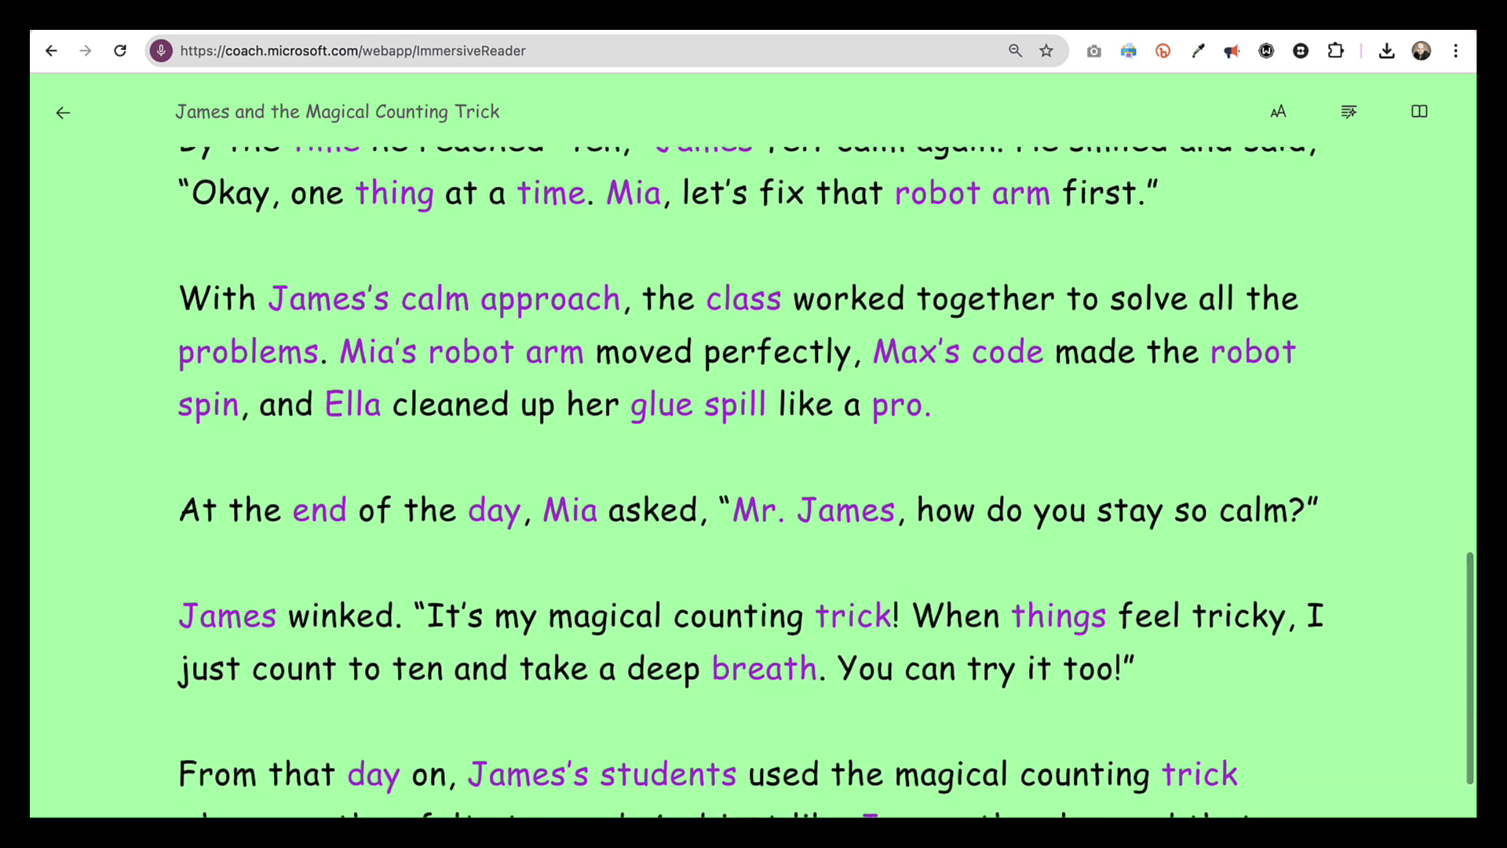
scroll(754, 483, down, 1)
scroll(754, 483, down, 1)
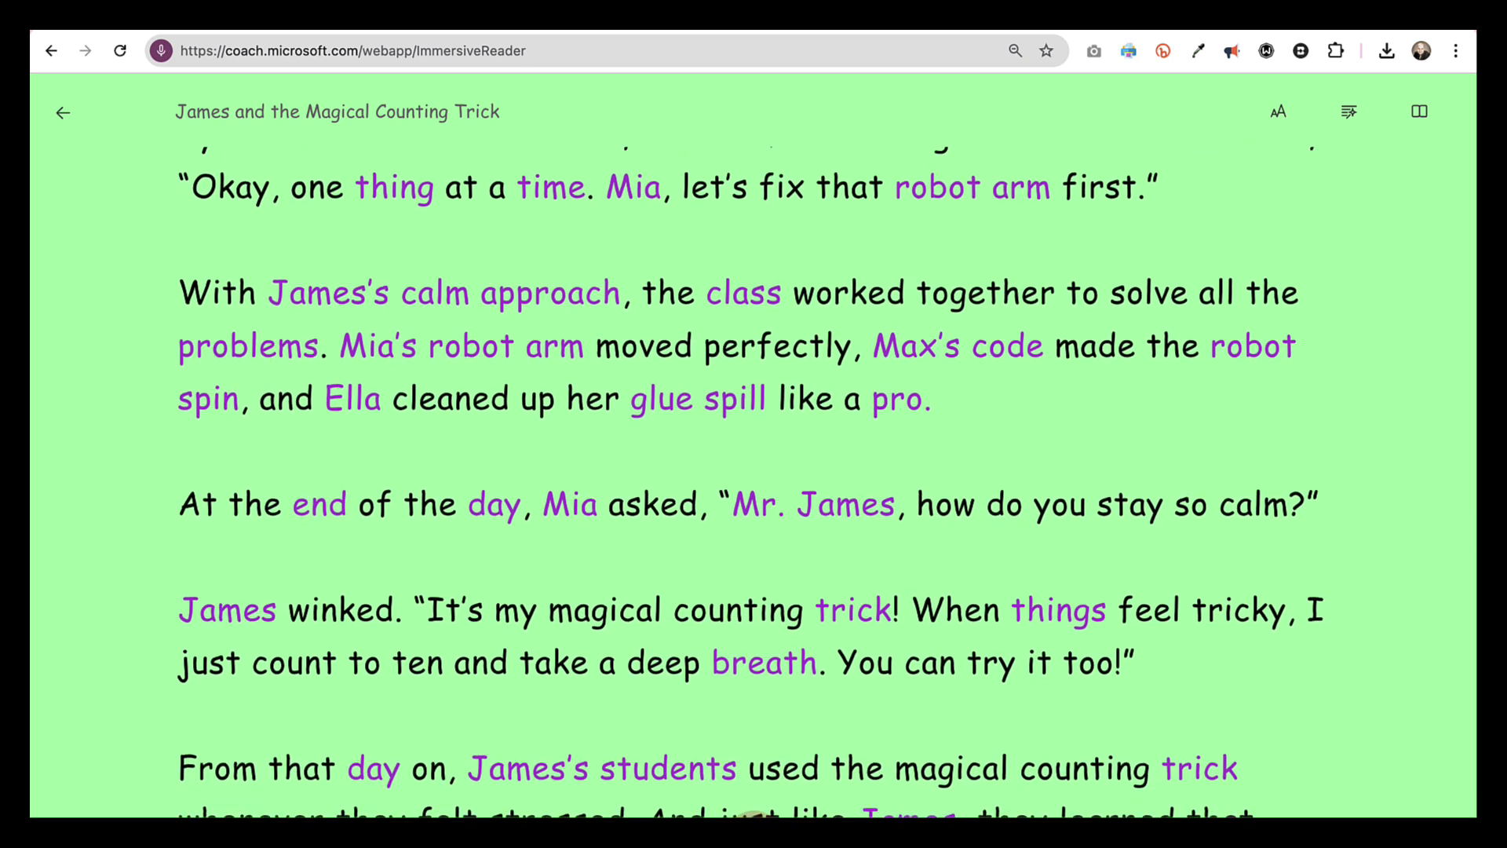
scroll(754, 484, down, 3)
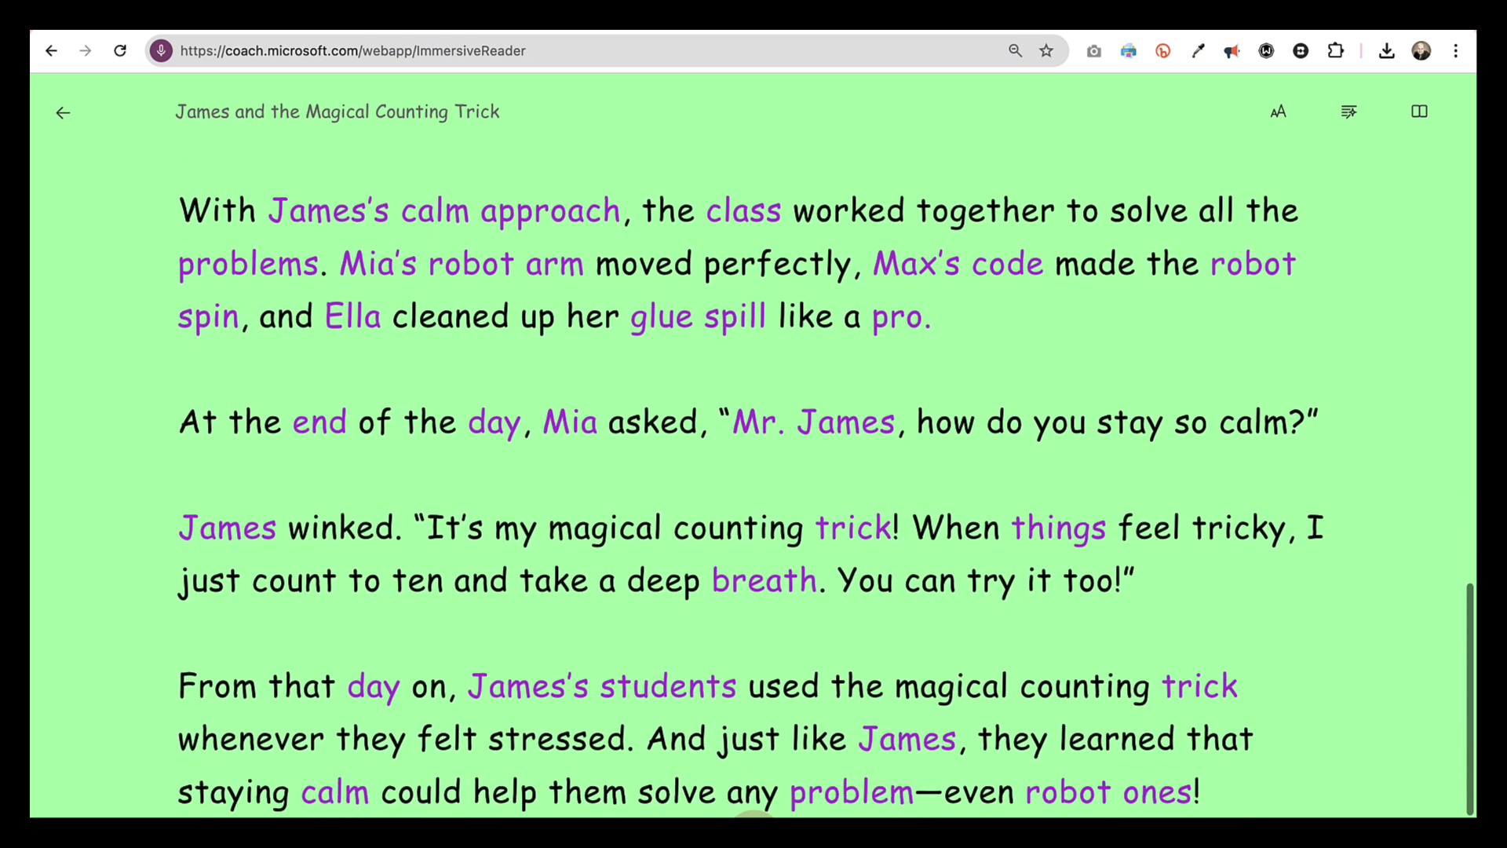